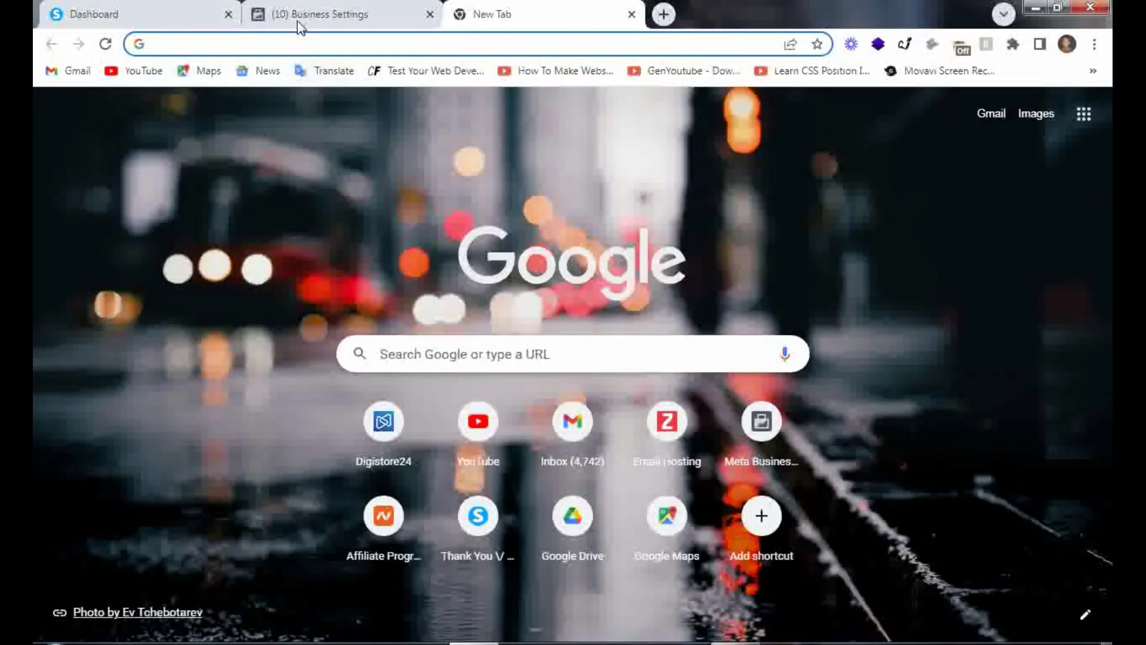
- Switch to Meta Business Settings and check the list of business accounts
click(330, 12)
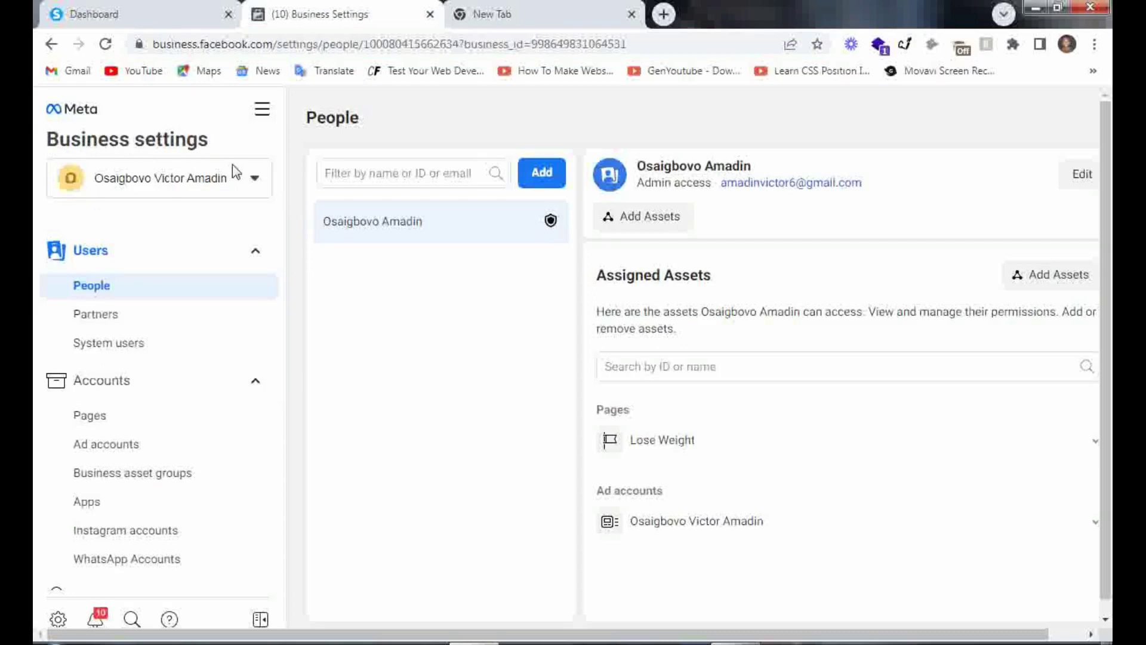
click(258, 179)
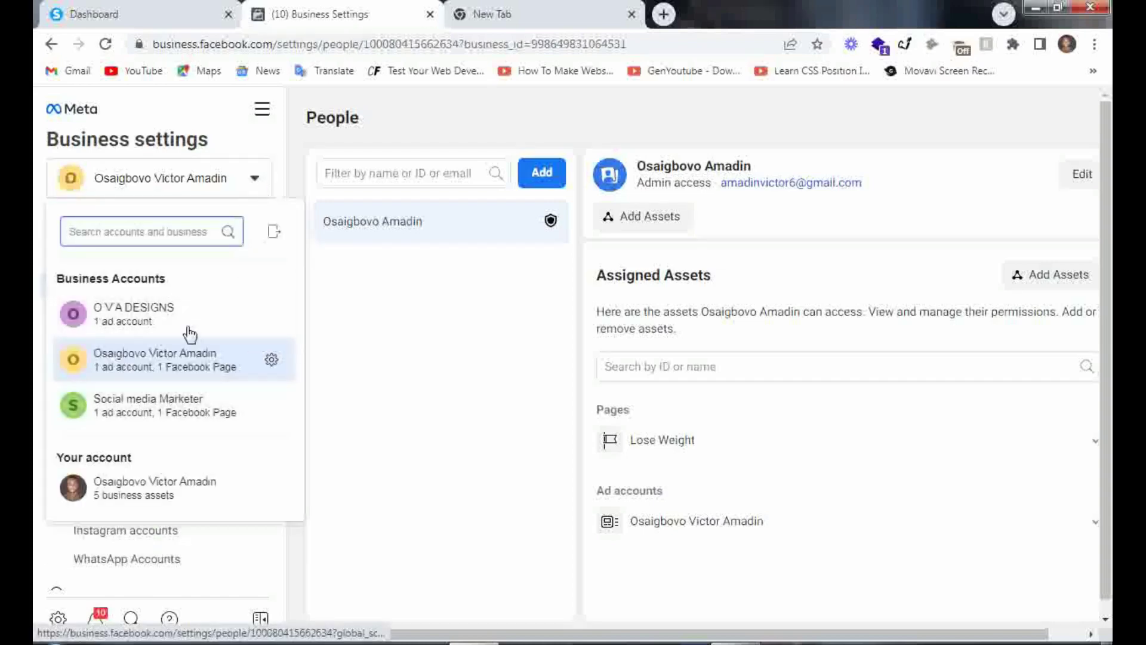
click(257, 181)
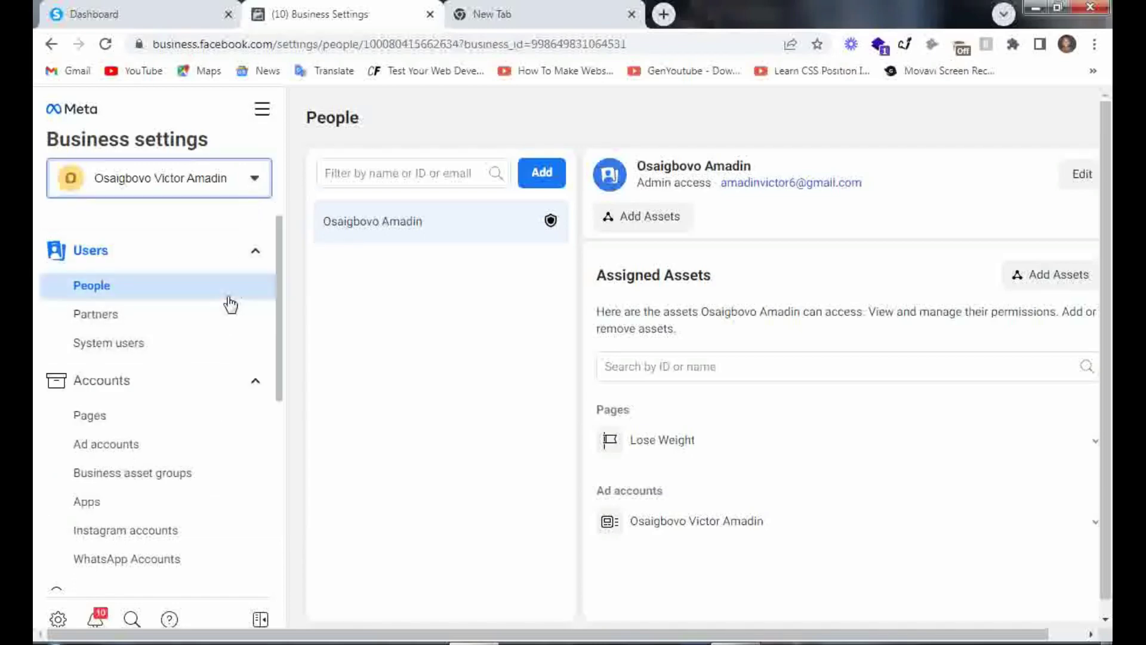
- Expand the Data Sources section in the Business Settings sidebar
scroll(219, 307, down, 2)
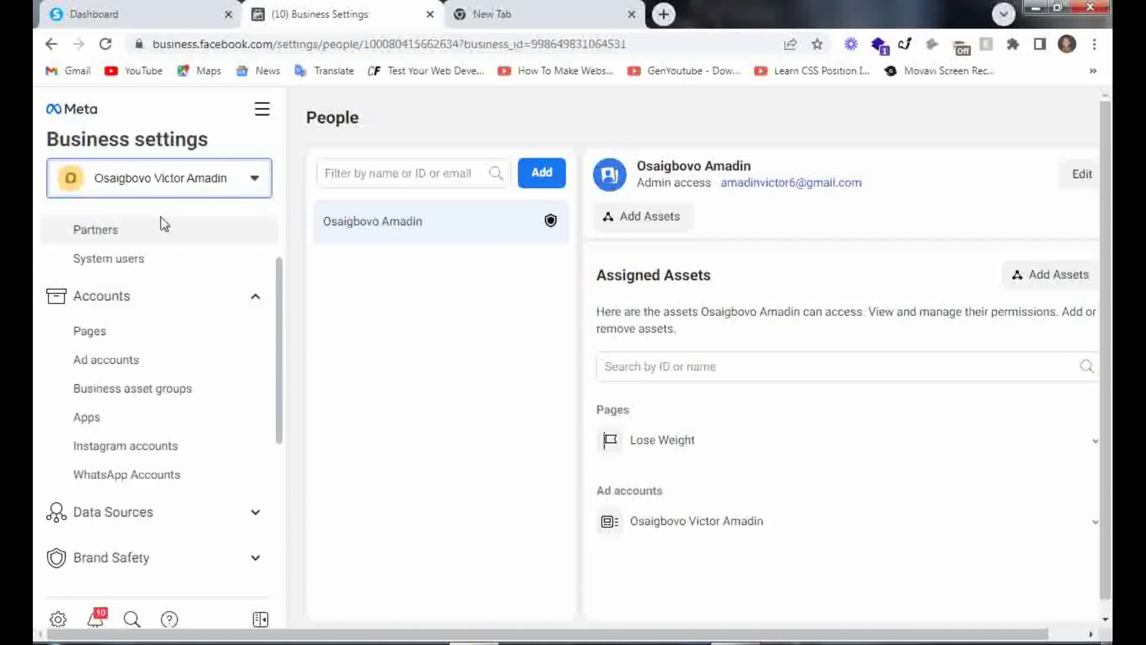
scroll(163, 239, up, 2)
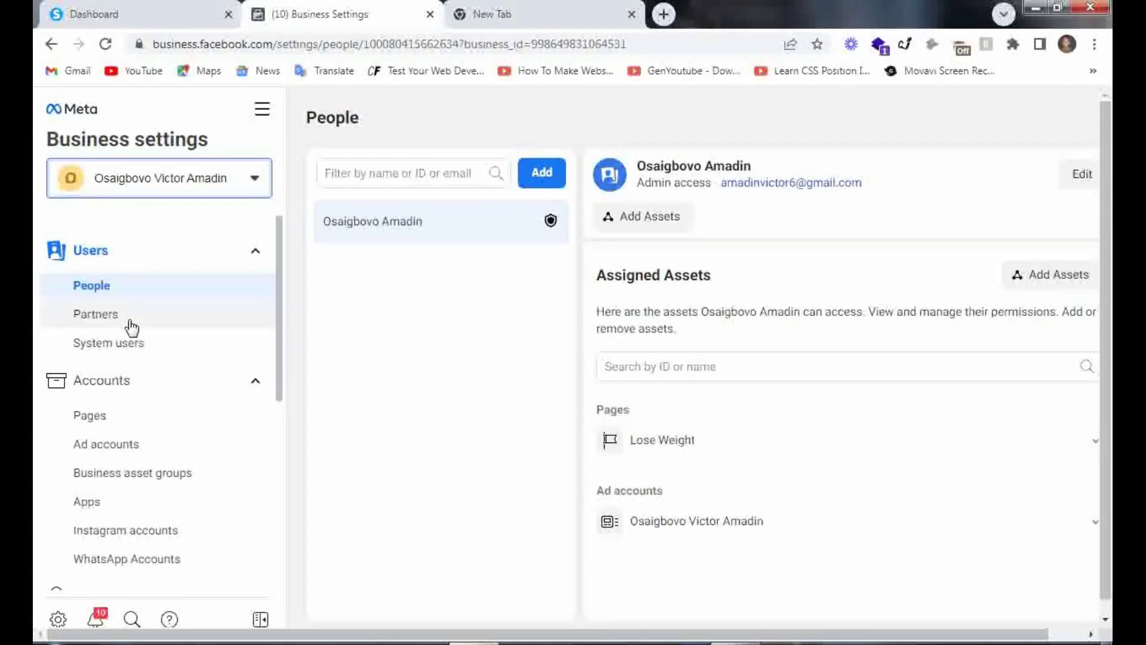
scroll(127, 326, down, 4)
scroll(122, 364, up, 3)
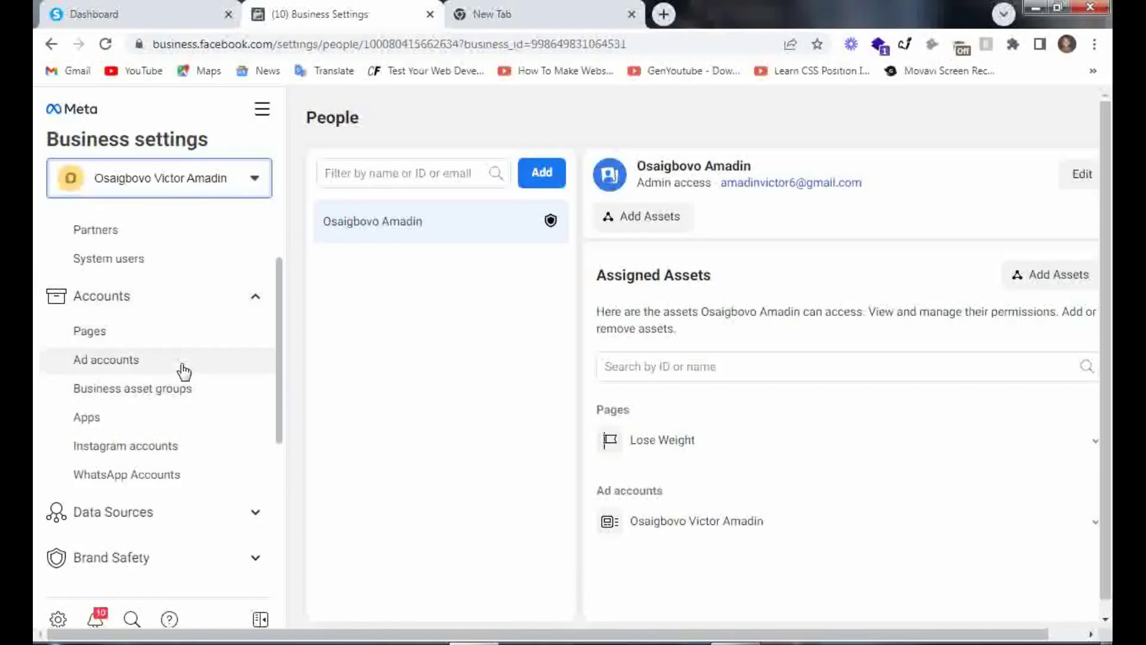
scroll(190, 388, down, 2)
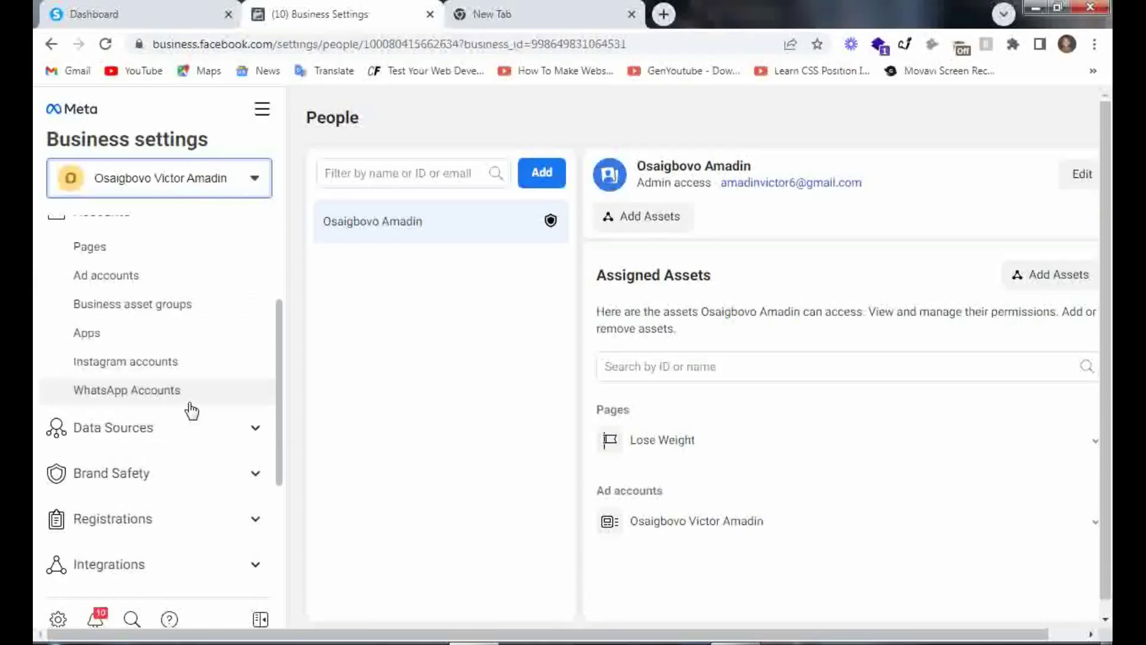
click(256, 436)
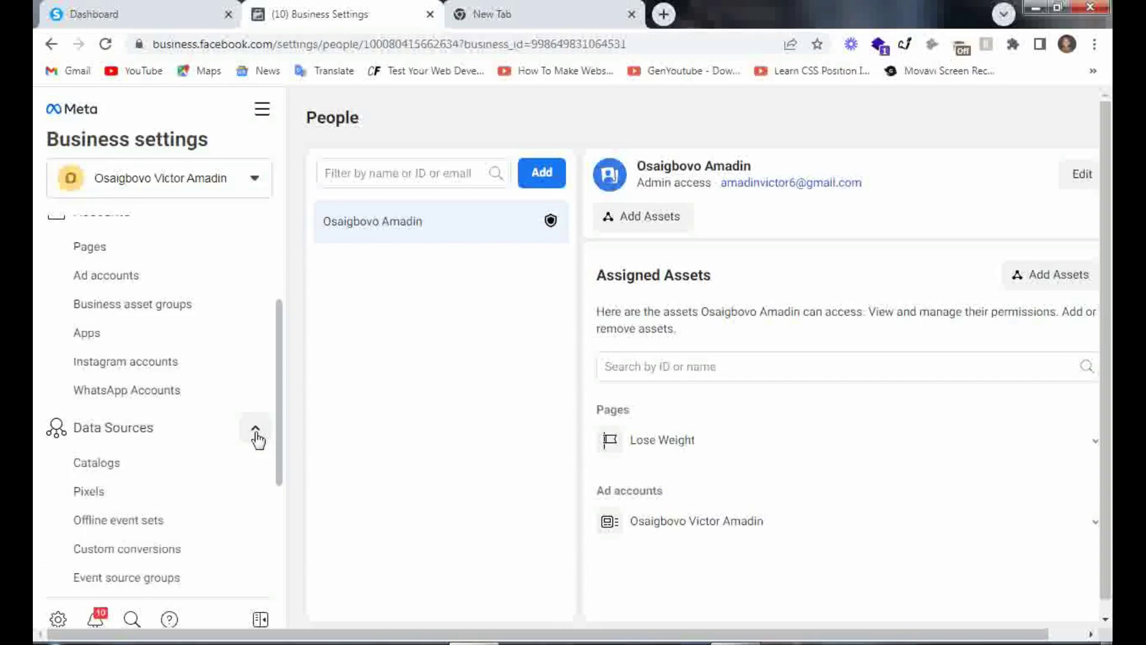
scroll(123, 382, down, 2)
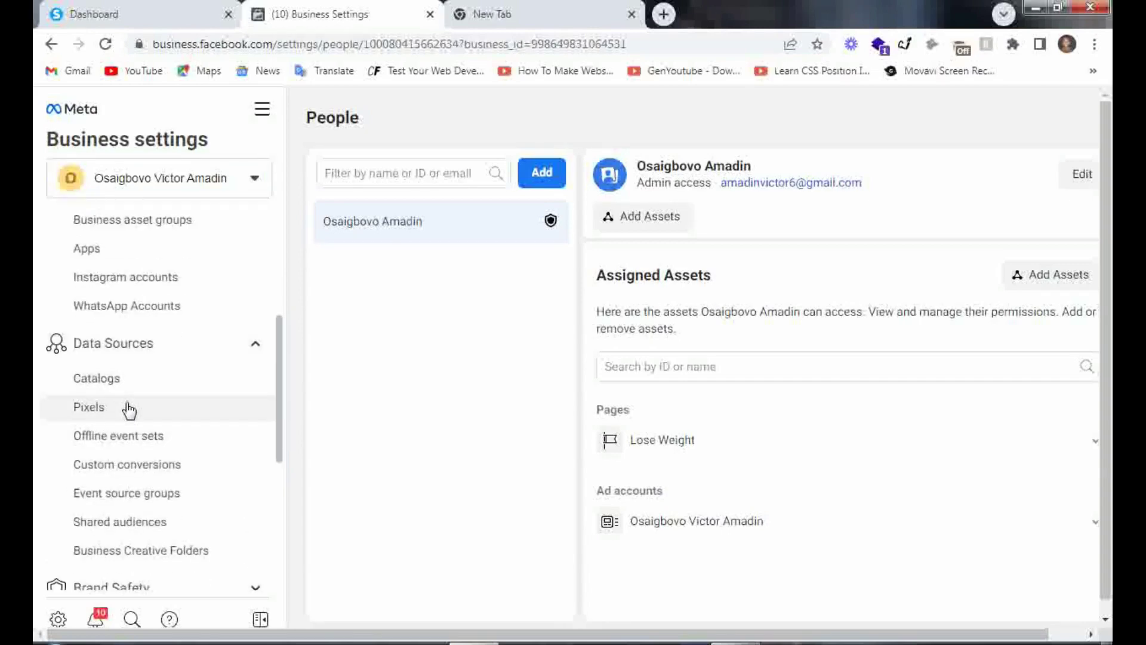
- Show the Pixels page and launch the business's pixel in Events Manager
click(127, 408)
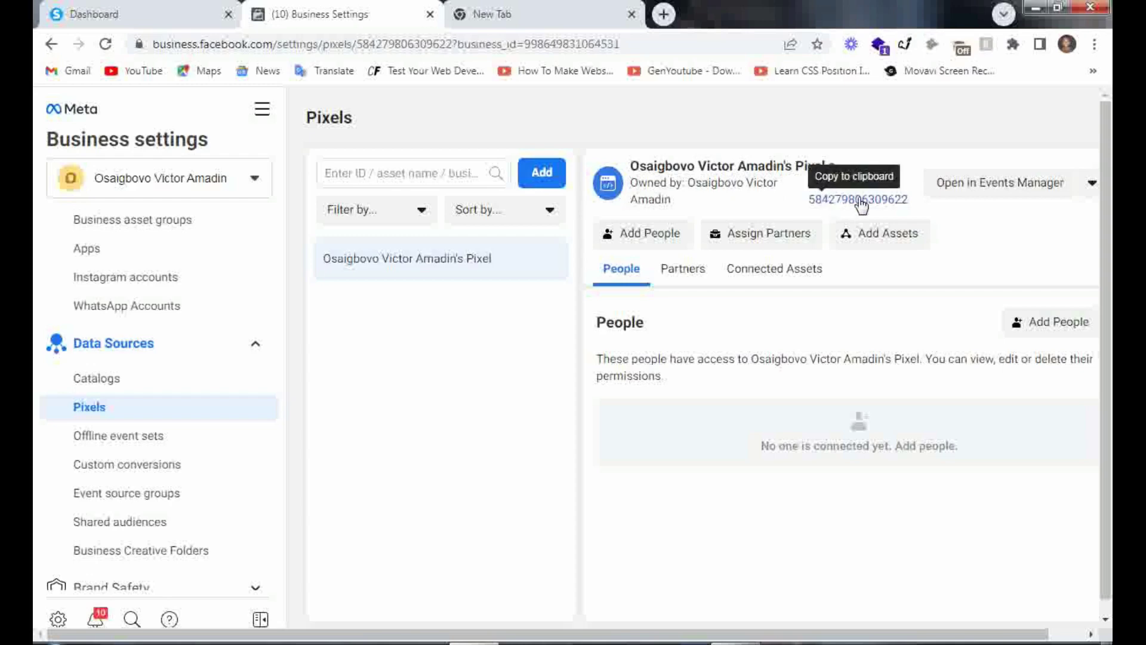
click(1039, 186)
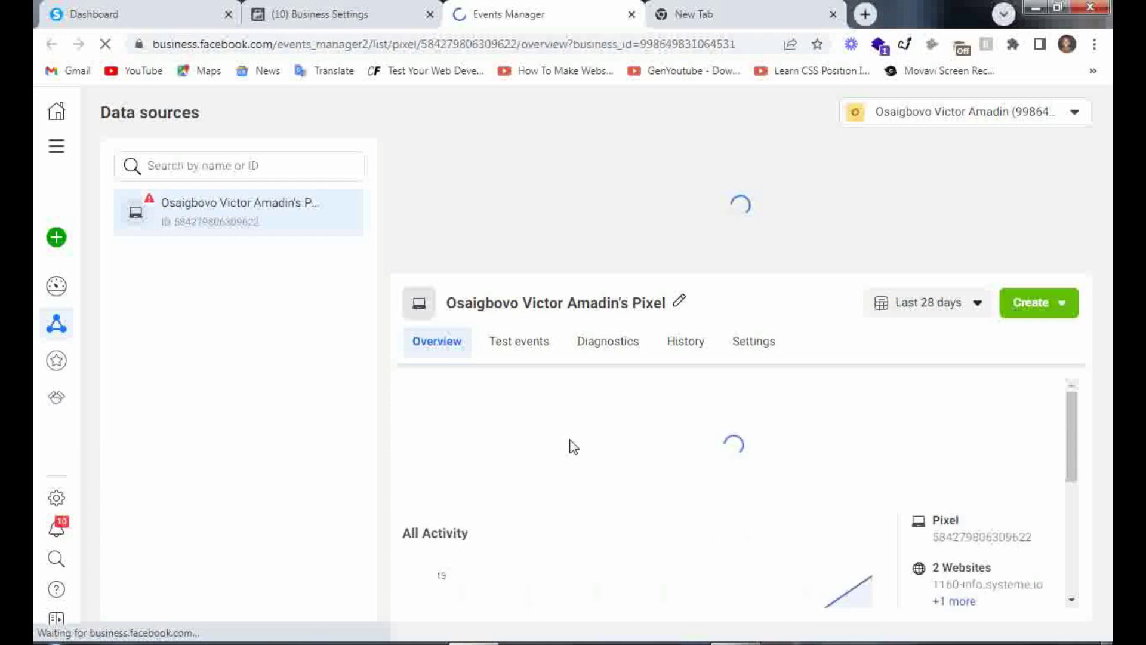
- Scroll the Overview to the events table showing PageView (16) and Lead (8)
scroll(570, 445, down, 3)
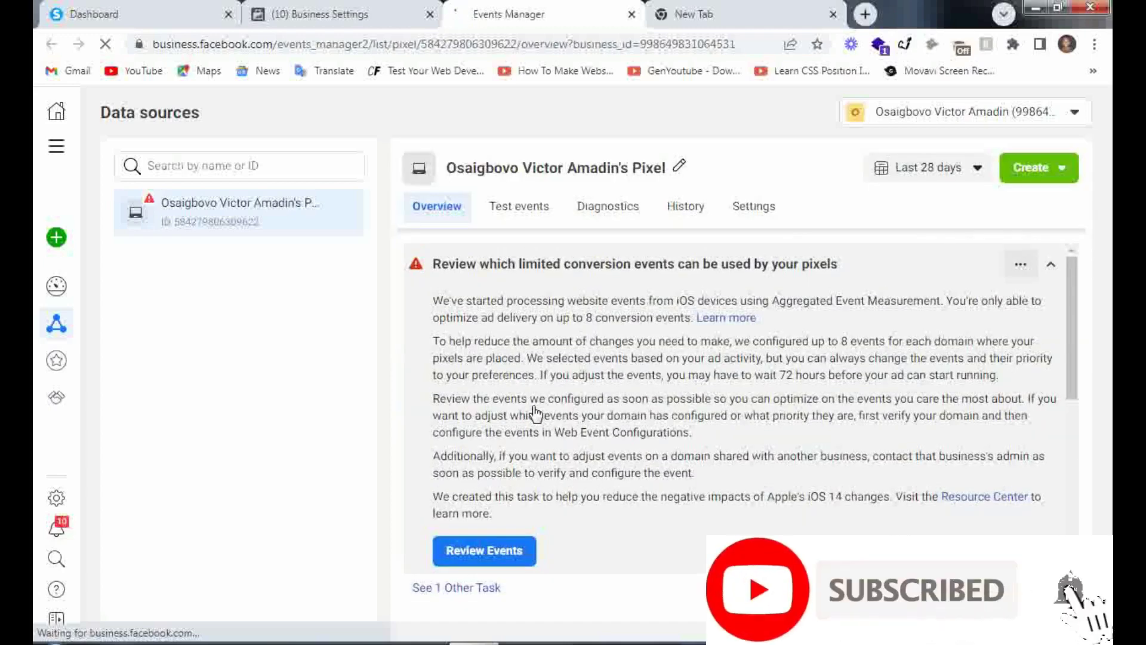
scroll(535, 415, down, 2)
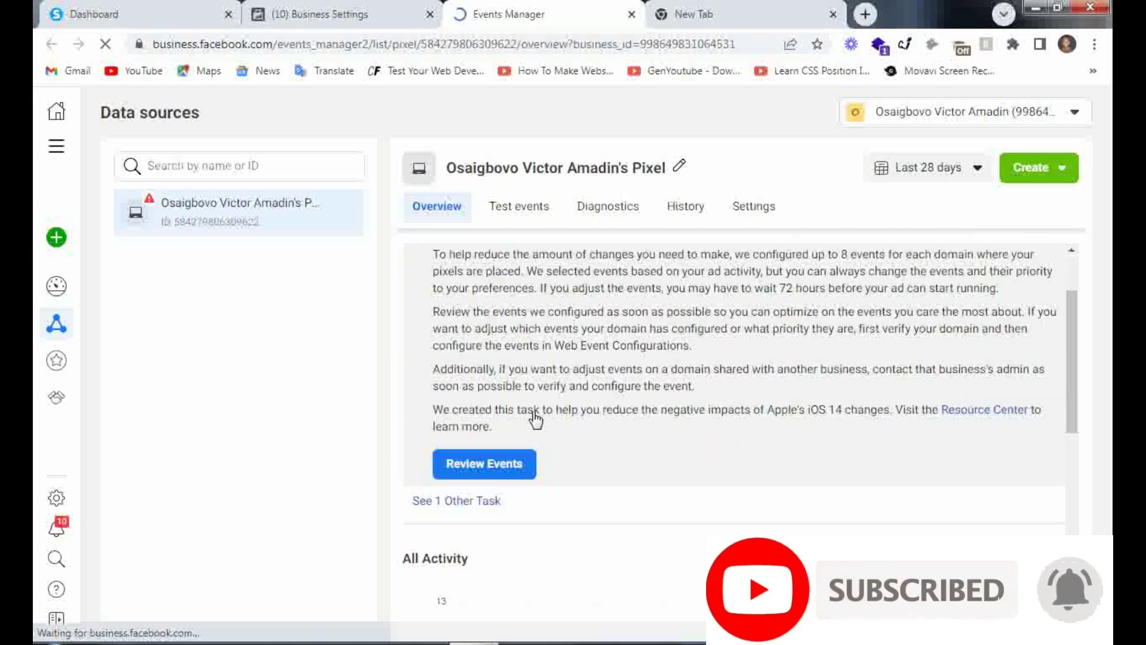
scroll(820, 441, down, 5)
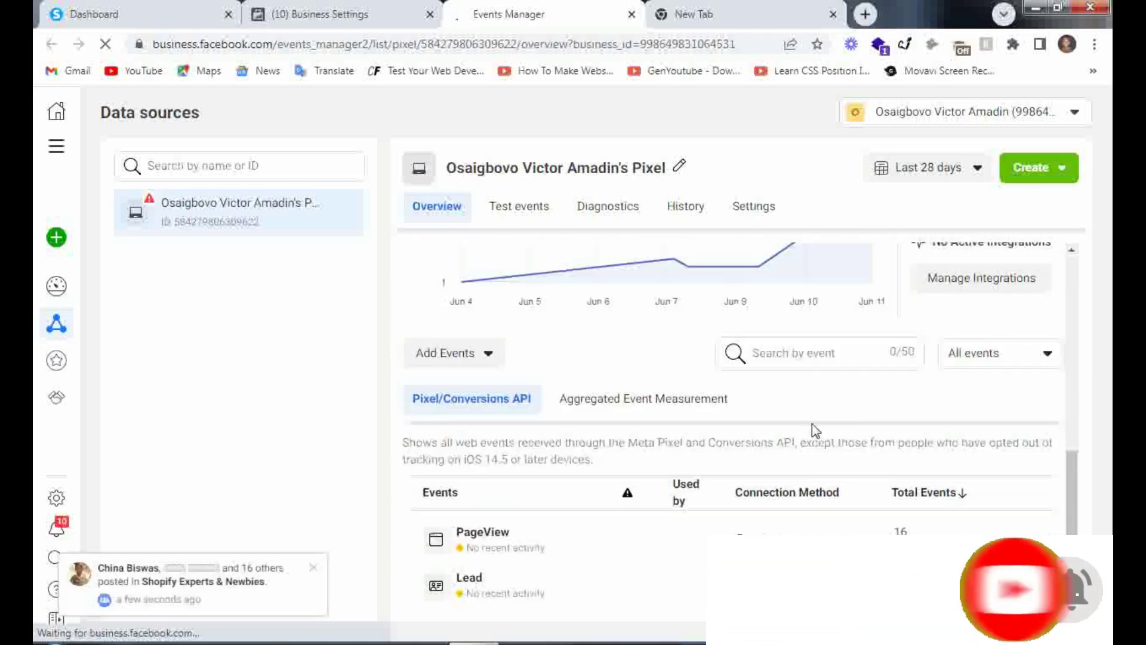
scroll(817, 435, up, 3)
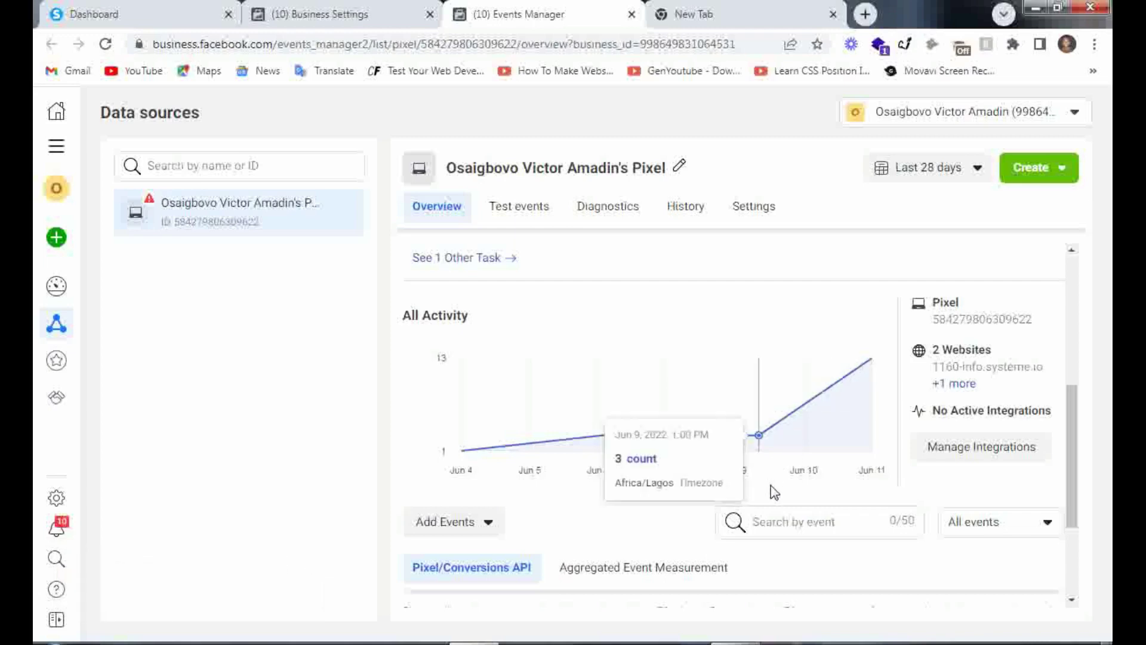
scroll(519, 486, down, 3)
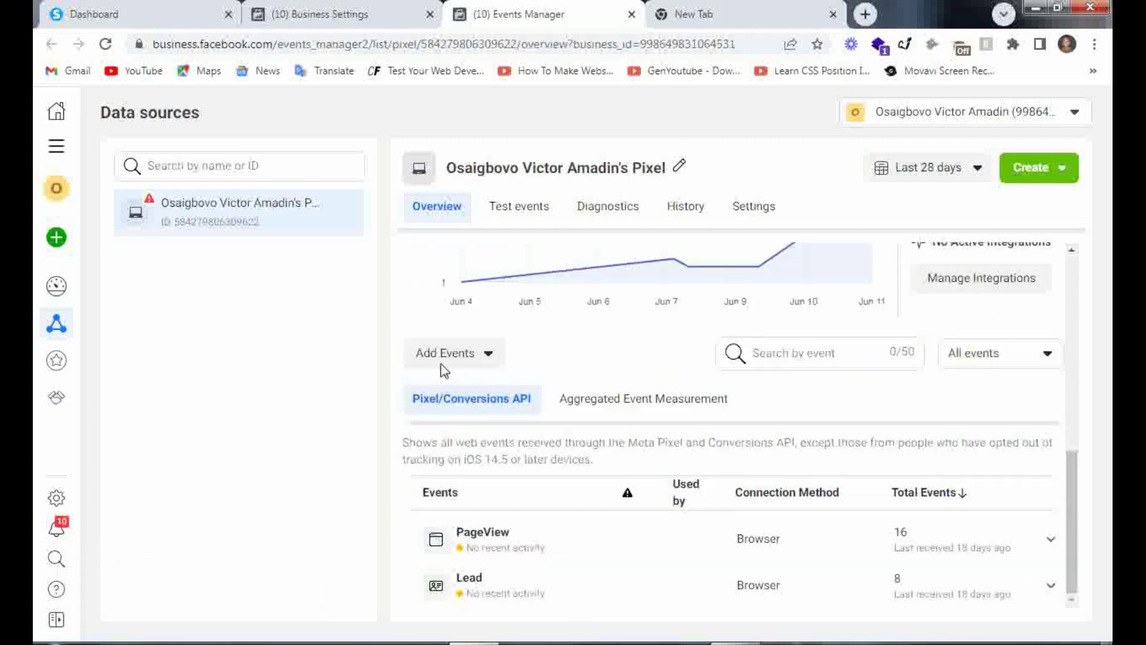
- Glance at the Add Events options, then switch to the pixel's Test events page
click(461, 358)
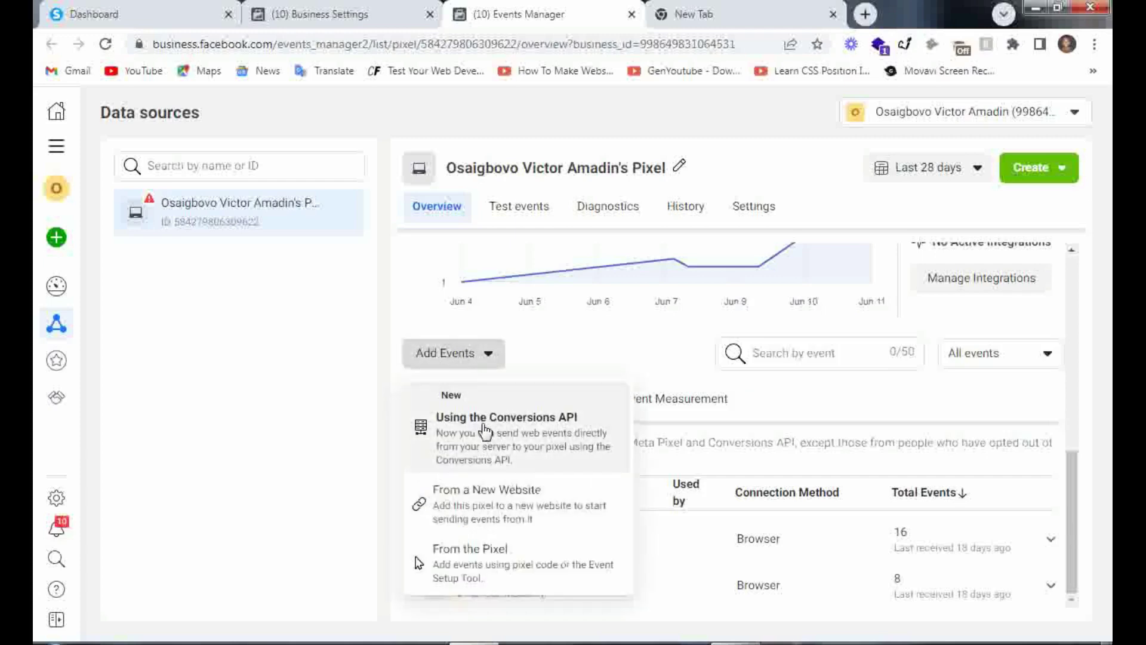
click(317, 416)
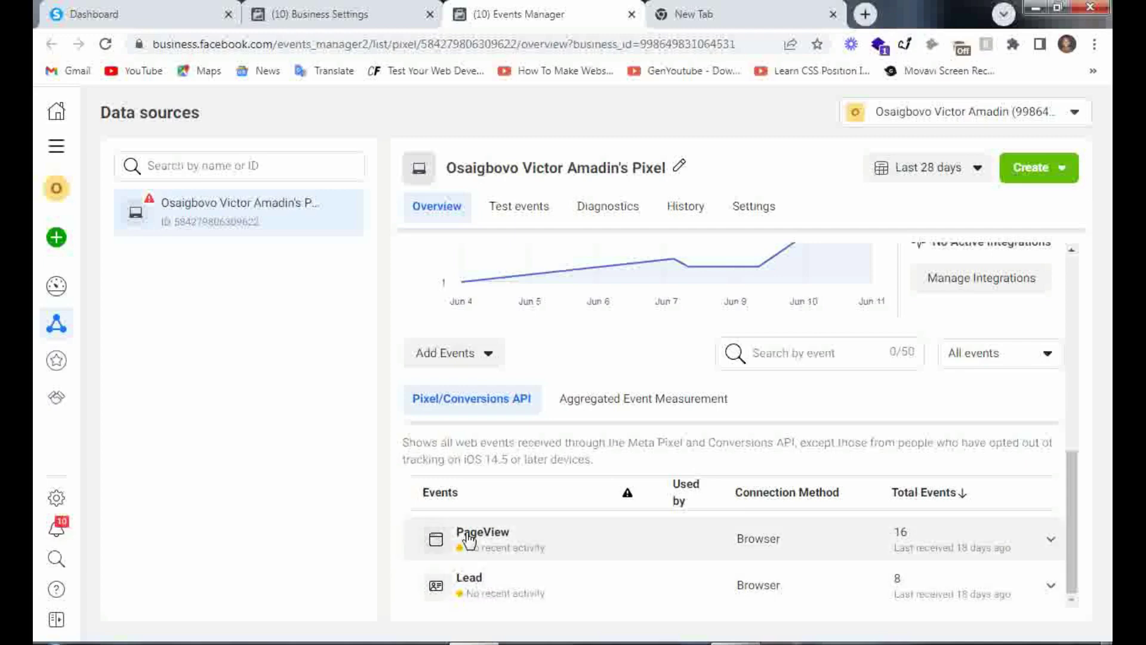
scroll(700, 417, up, 4)
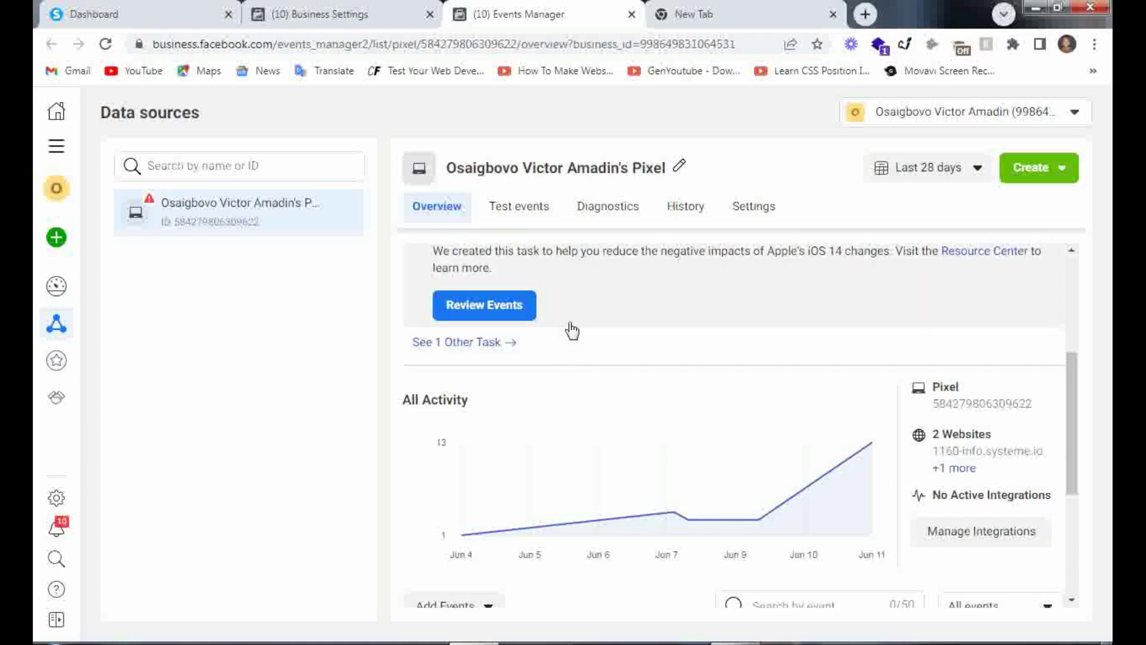
click(533, 222)
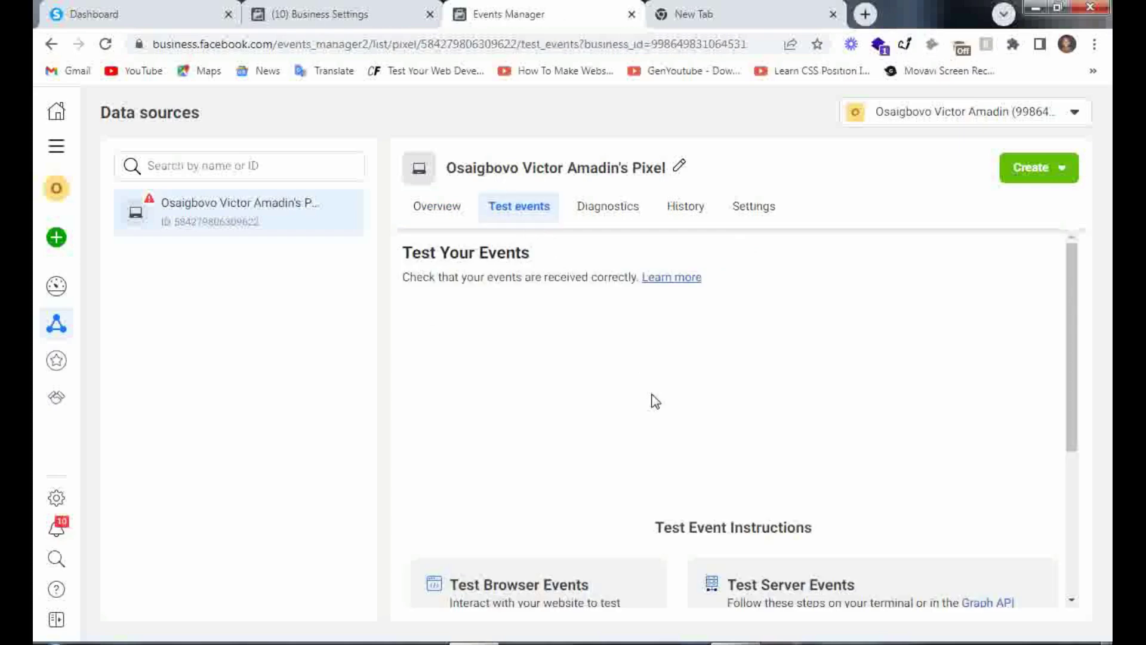
- Review the pixel's Settings, then close Events Manager to return to Business Settings
scroll(600, 394, down, 4)
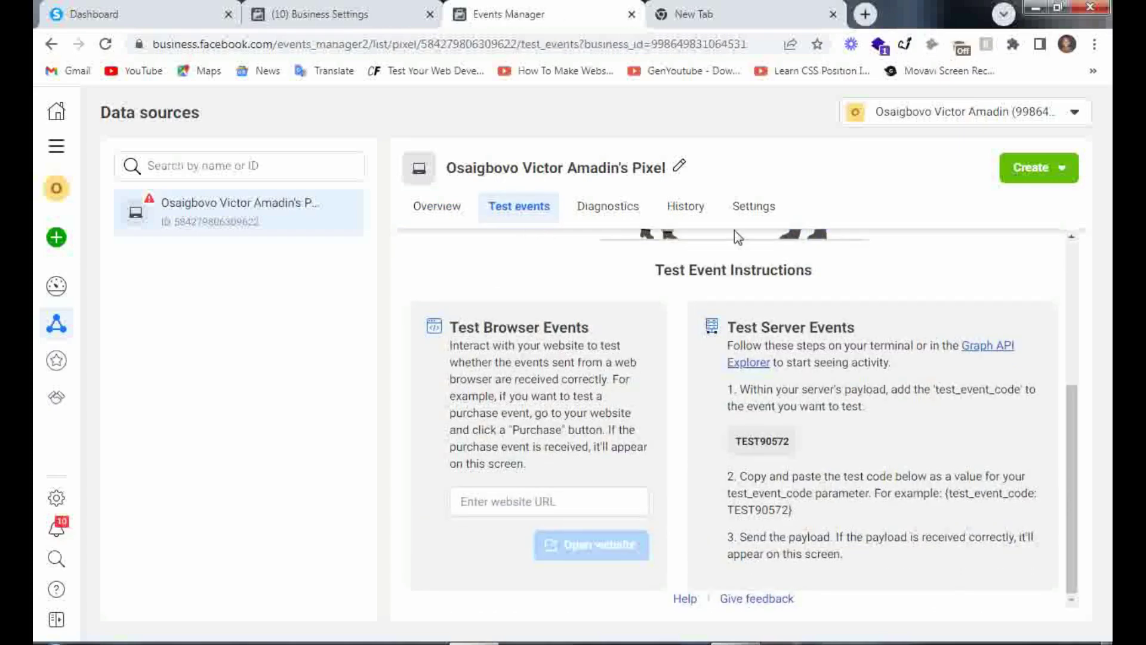
click(738, 214)
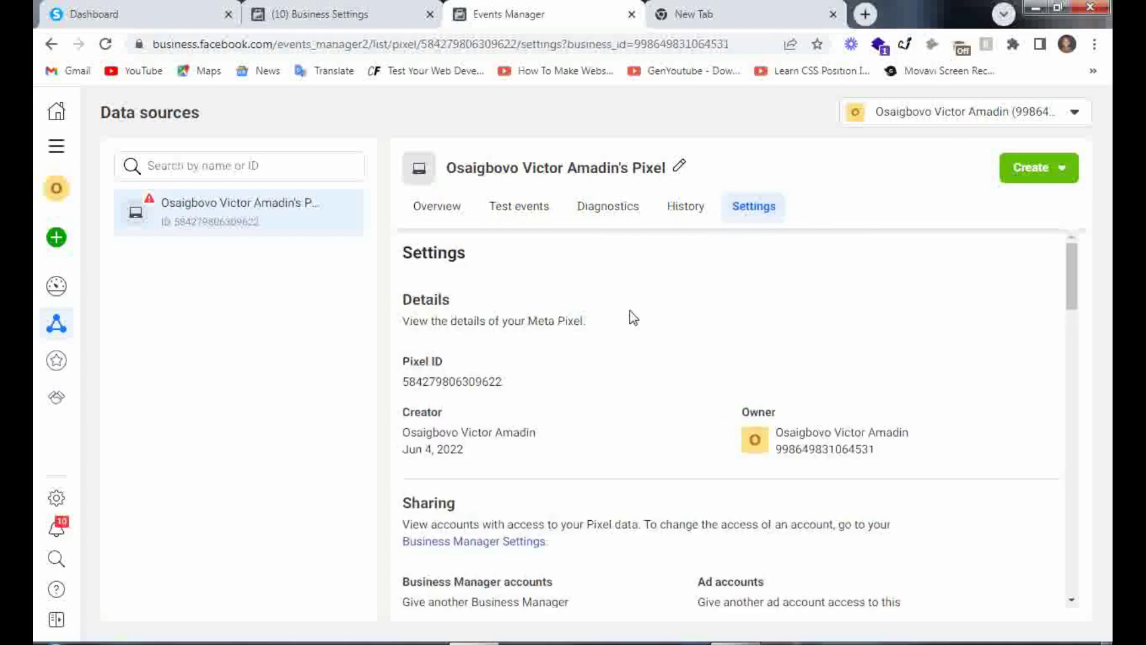
scroll(560, 338, down, 3)
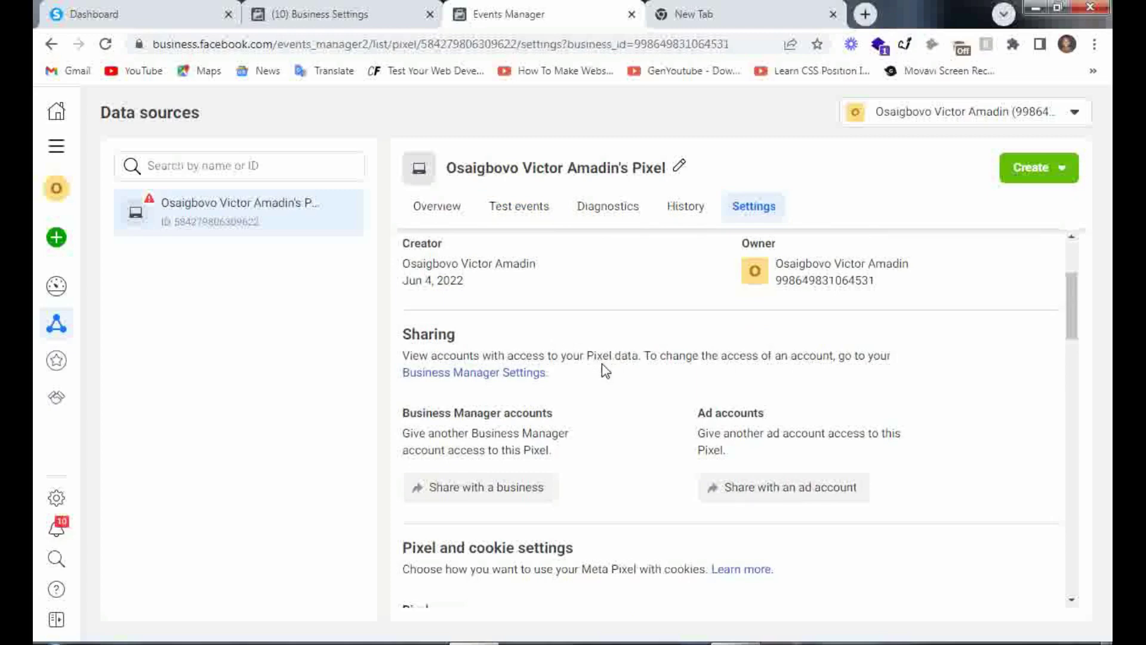
scroll(602, 366, down, 3)
scroll(597, 364, down, 2)
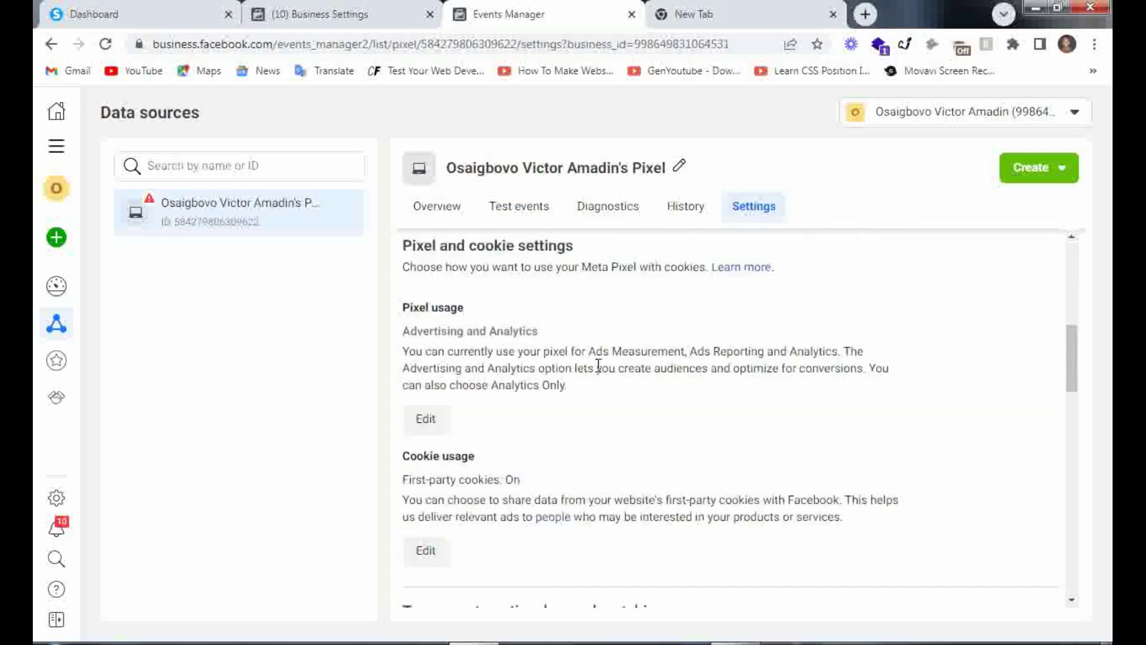
scroll(596, 365, down, 7)
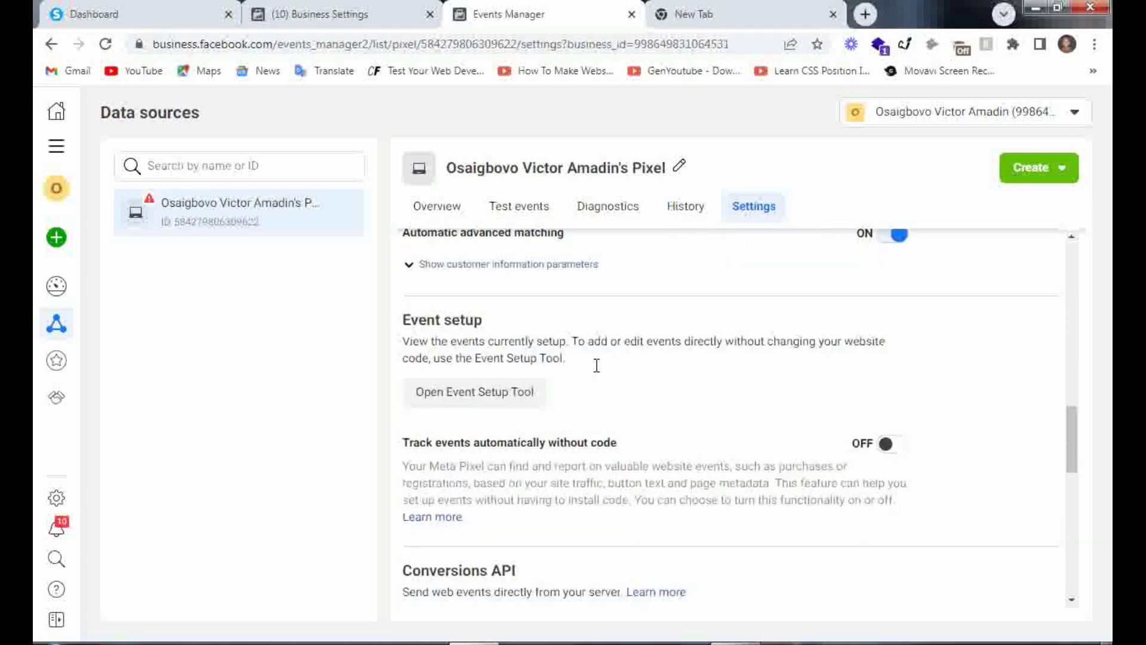
scroll(596, 365, down, 12)
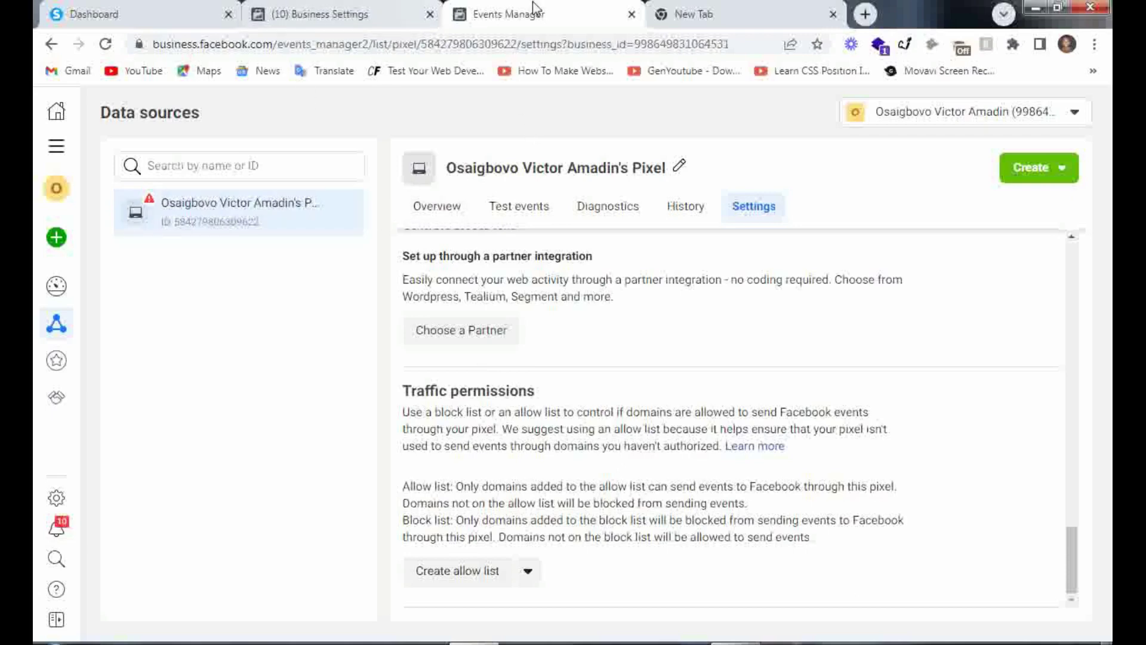
click(631, 15)
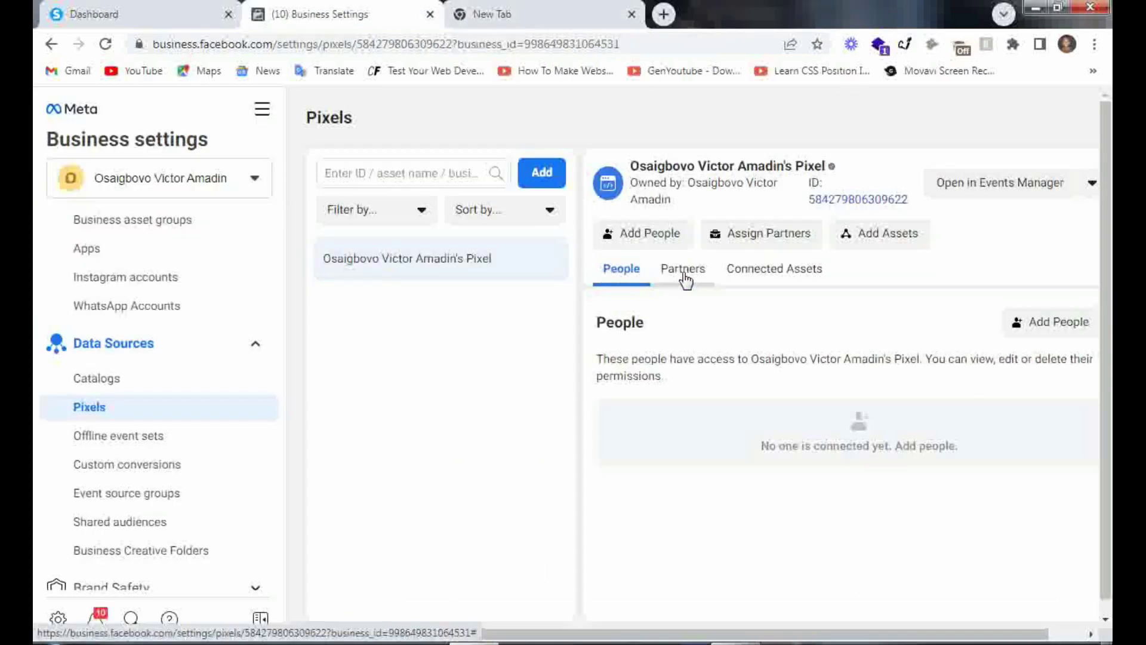
- Copy the existing pixel ID and create a second website pixel
click(842, 200)
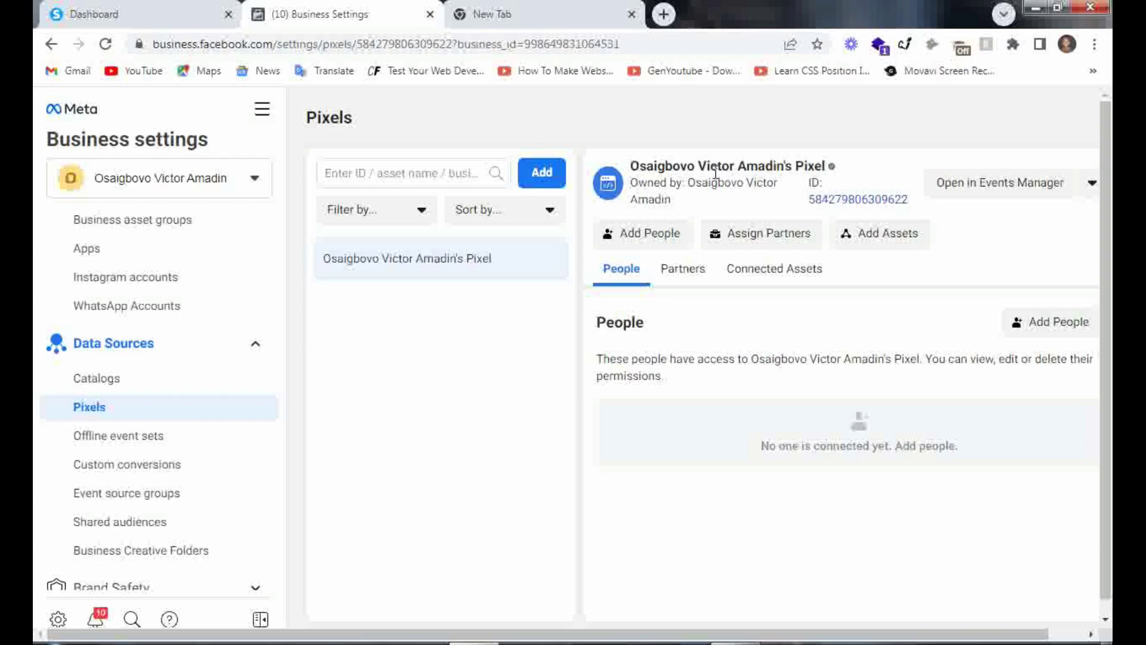
click(543, 173)
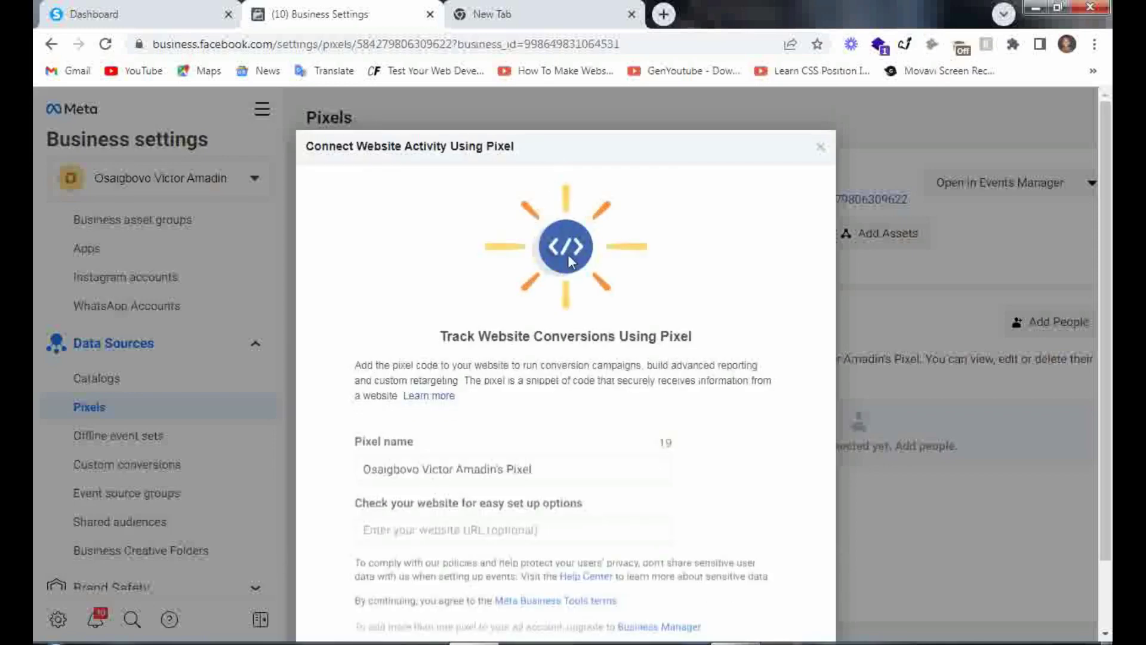
scroll(474, 300, down, 2)
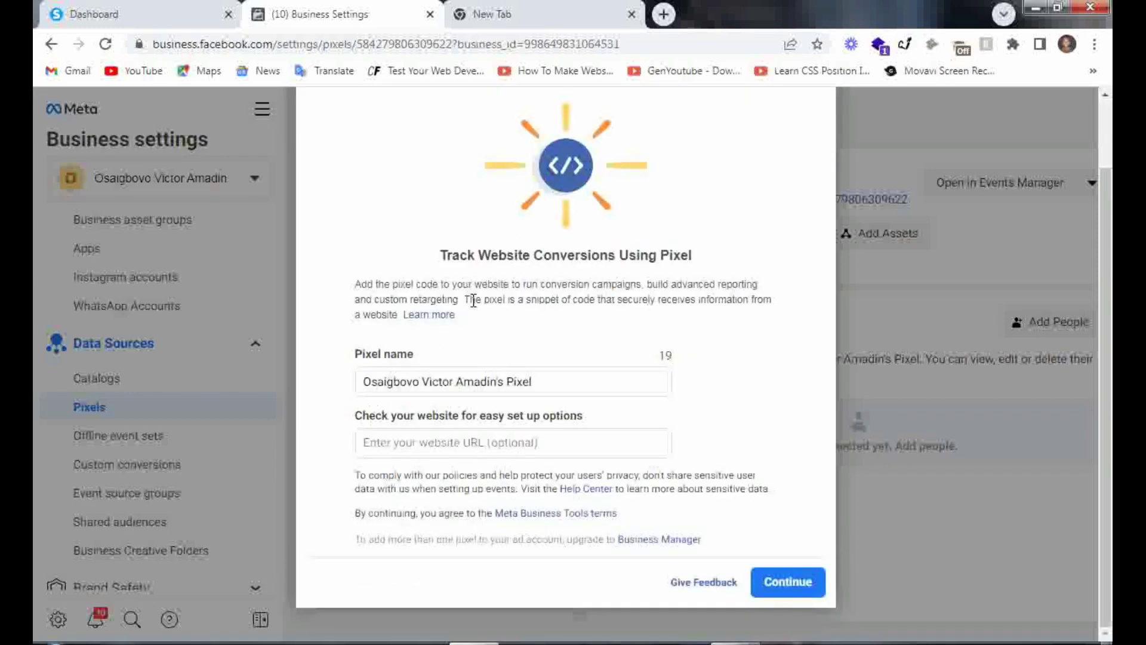
click(796, 587)
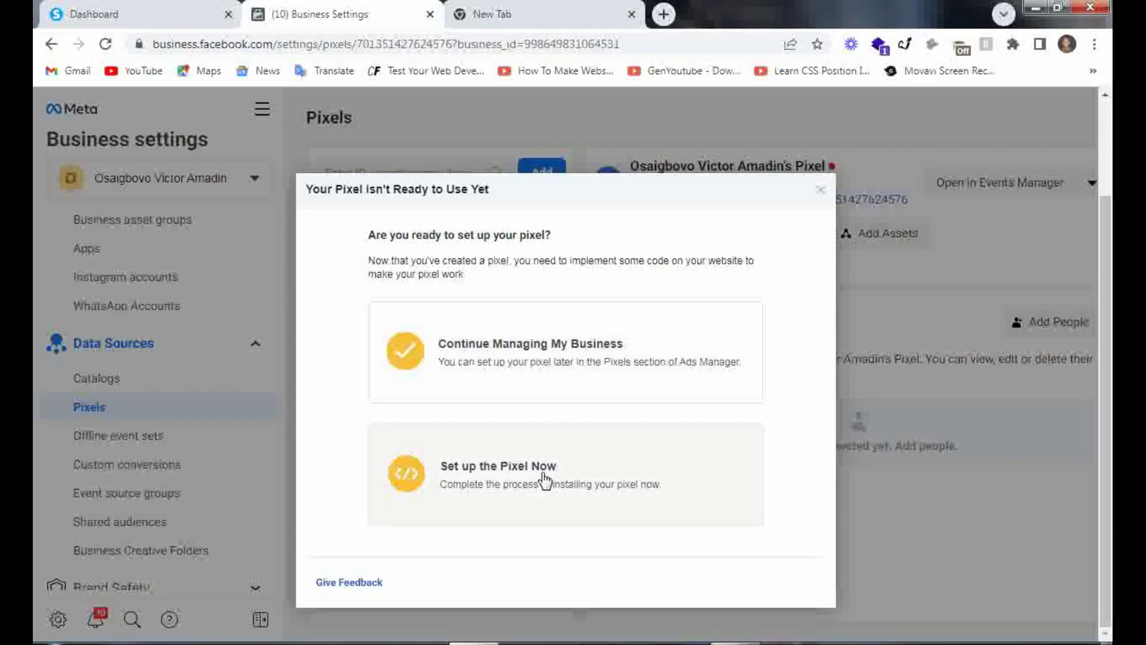
- Pick Set up the Pixel Now, cancel installation, and return to the systeme.io Dashboard
click(544, 479)
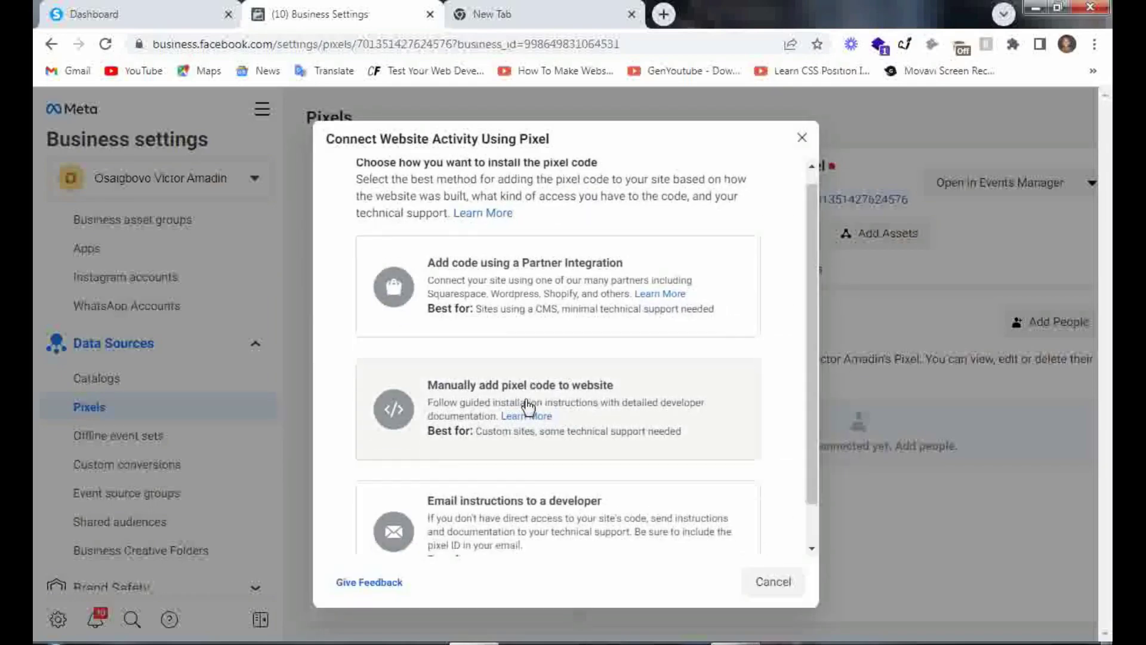
scroll(528, 408, down, 1)
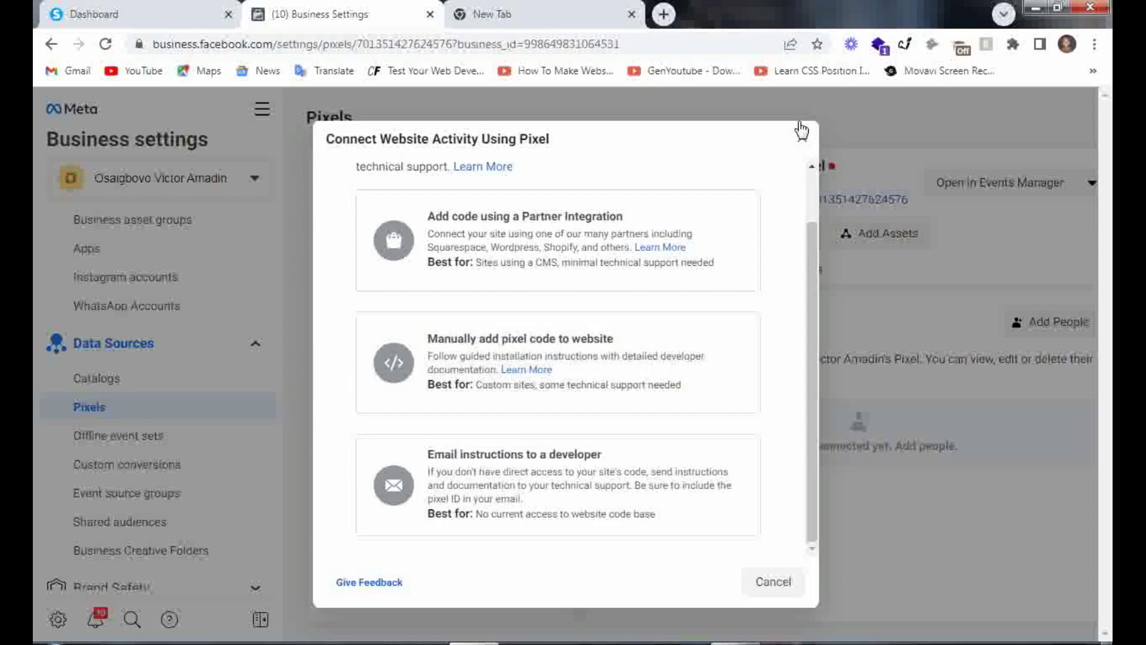
click(770, 590)
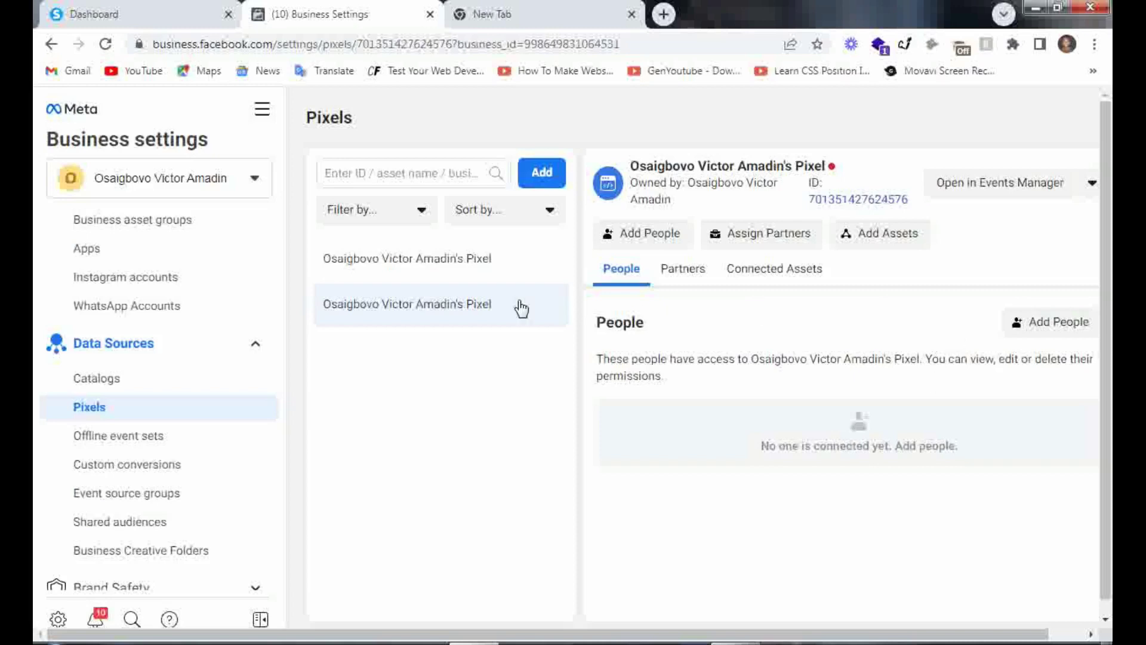
scroll(186, 355, down, 2)
scroll(186, 358, down, 3)
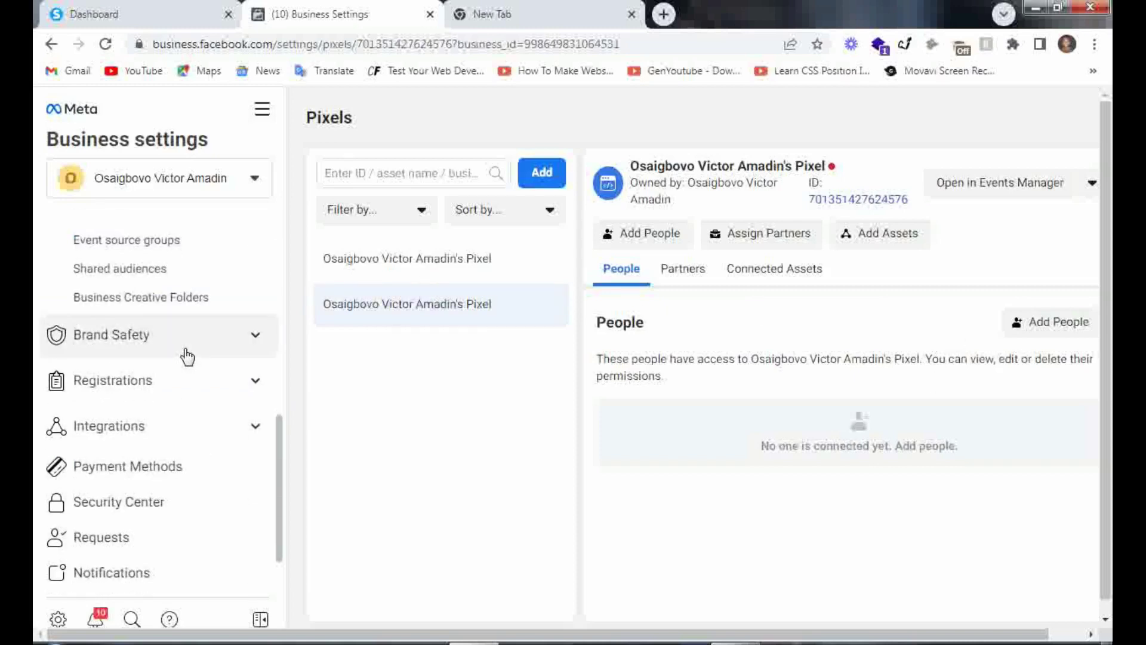
scroll(187, 357, up, 3)
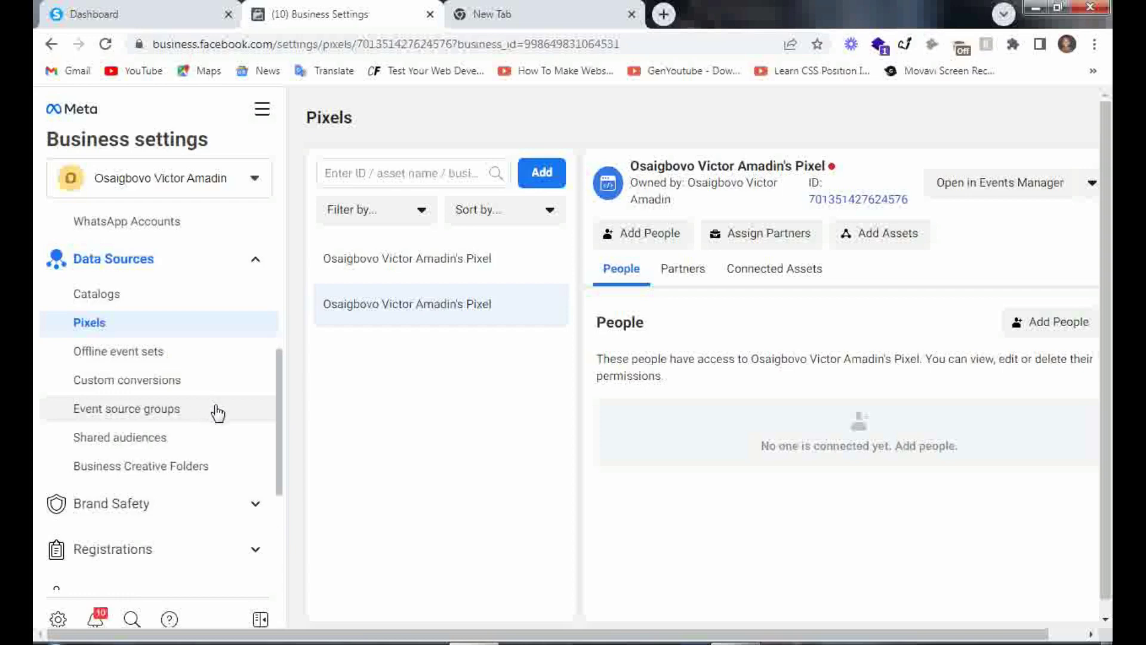
click(189, 13)
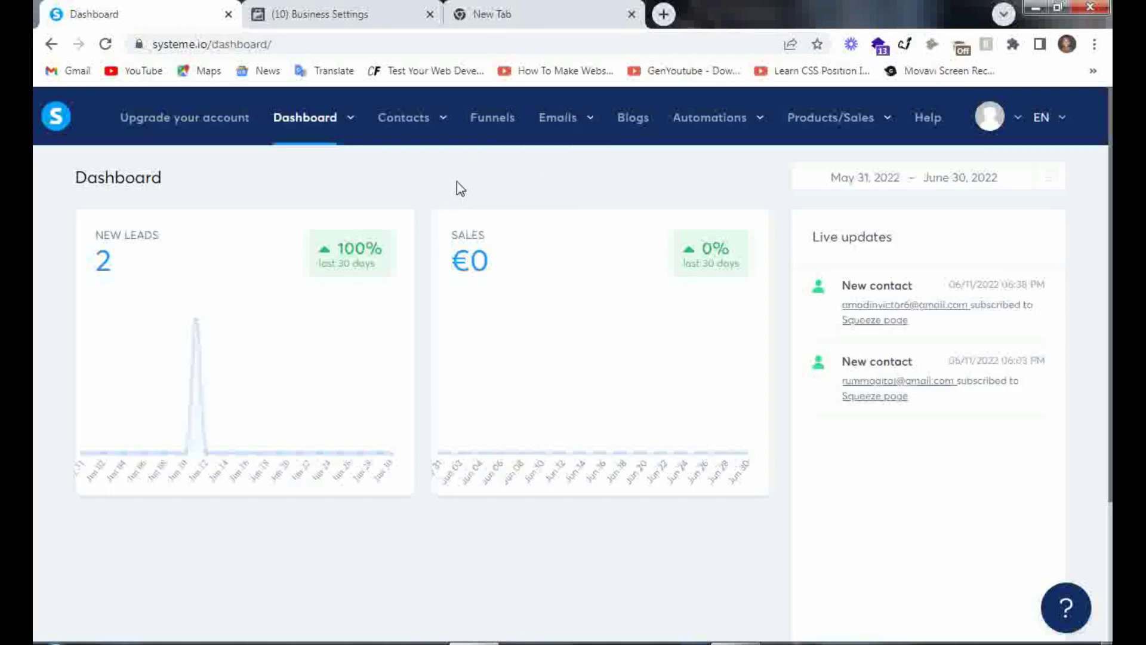
- Open the Lose weight funnel from the Funnels list
click(502, 127)
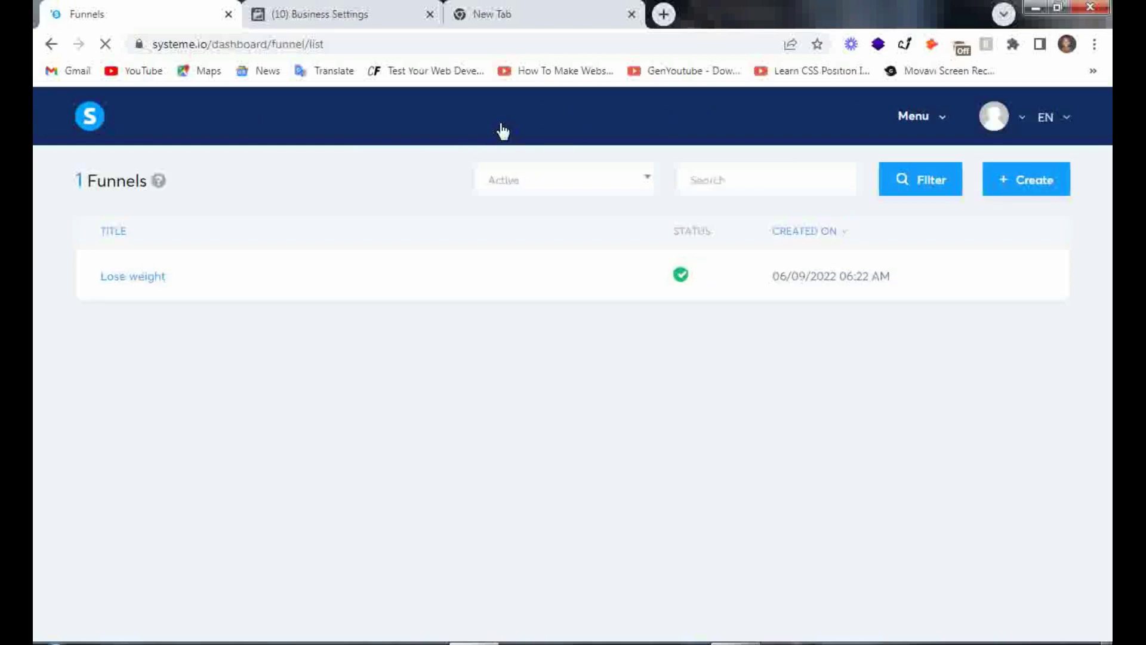
click(121, 278)
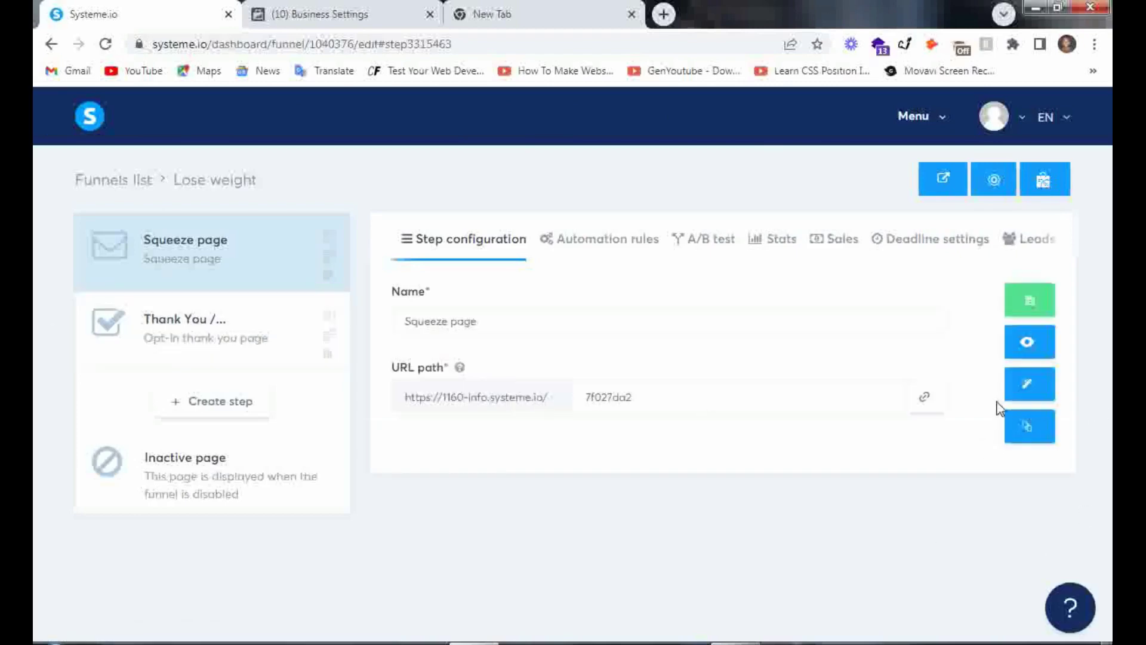
- Open the Squeeze page editor, select the mountain background section, and view page settings
click(1035, 405)
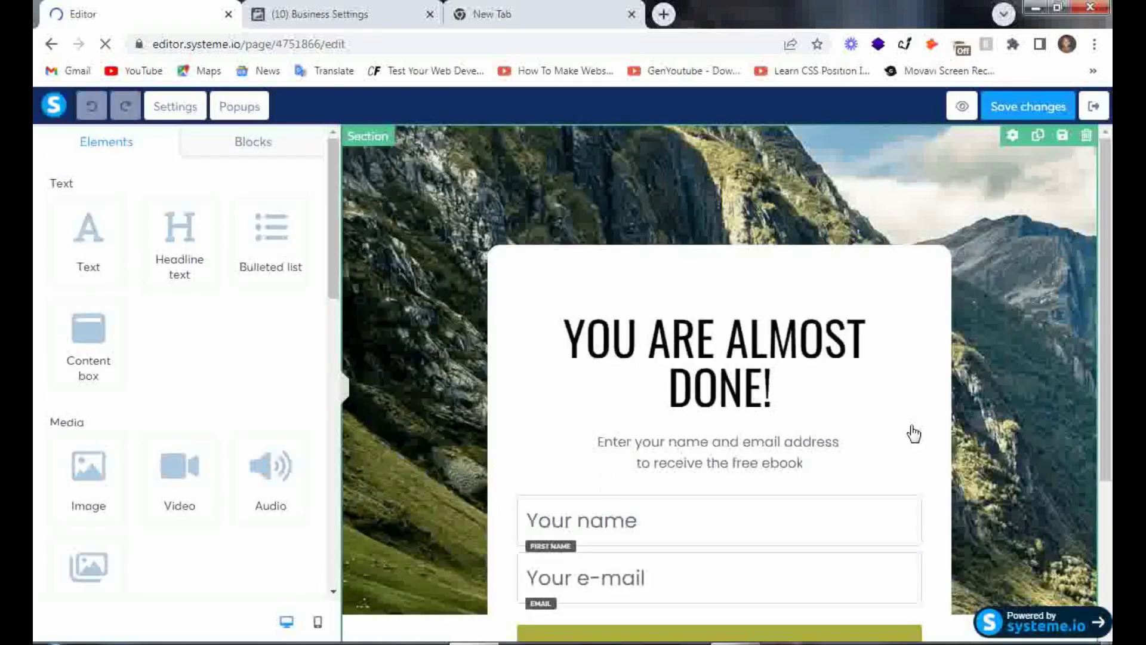
click(454, 396)
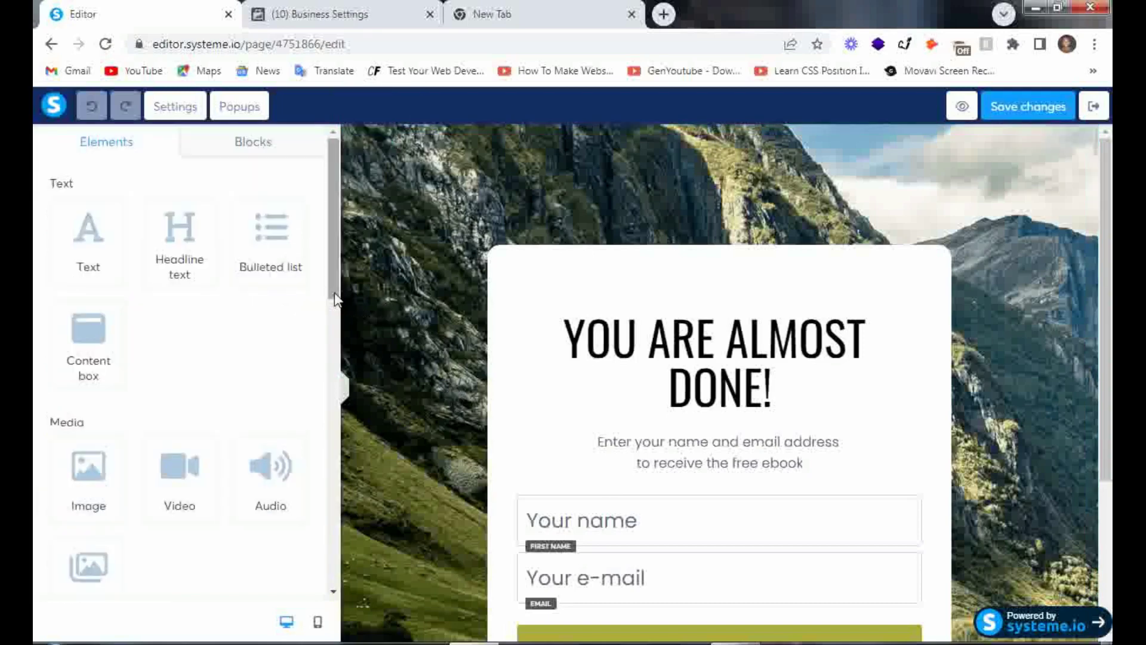
drag(336, 298, 334, 584)
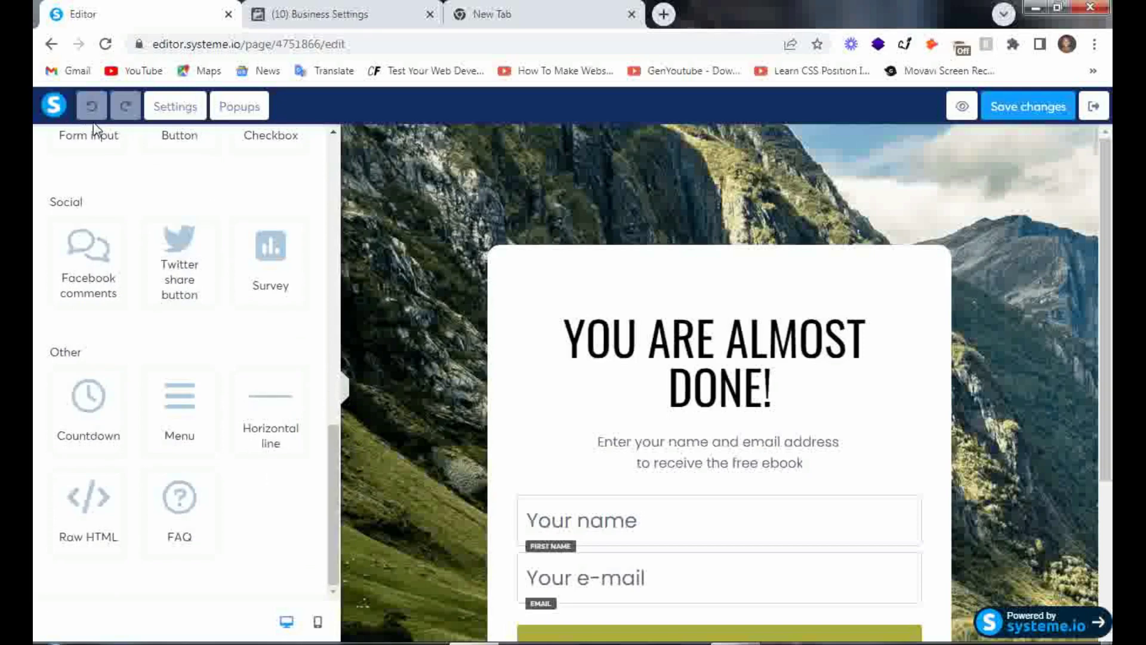
click(166, 111)
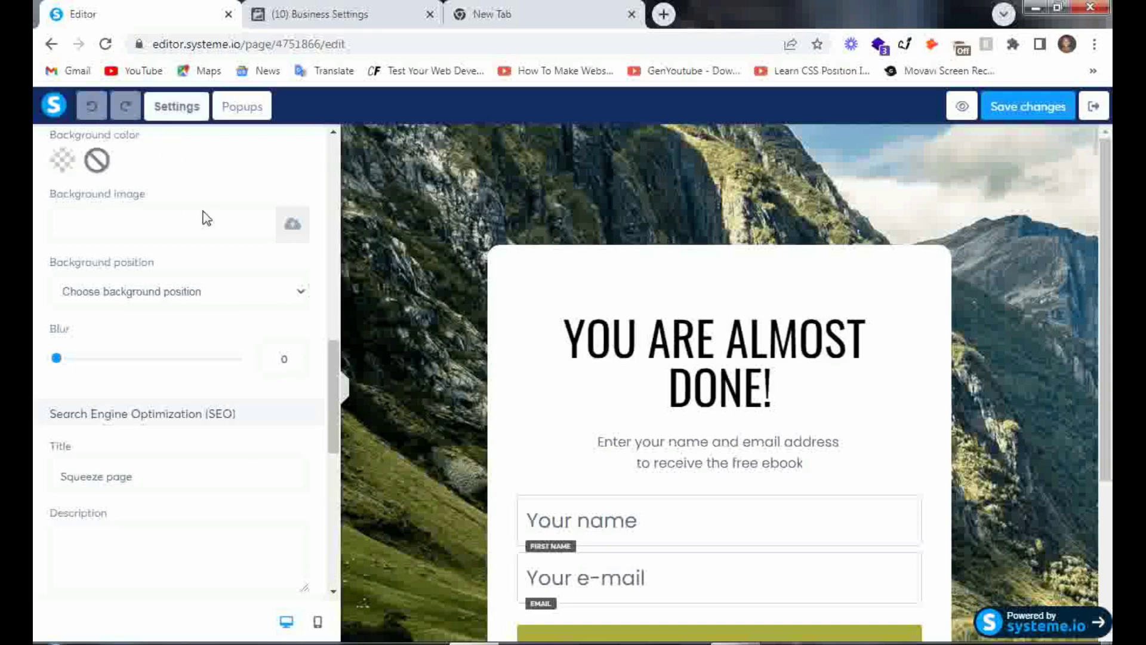
drag(332, 396, 334, 540)
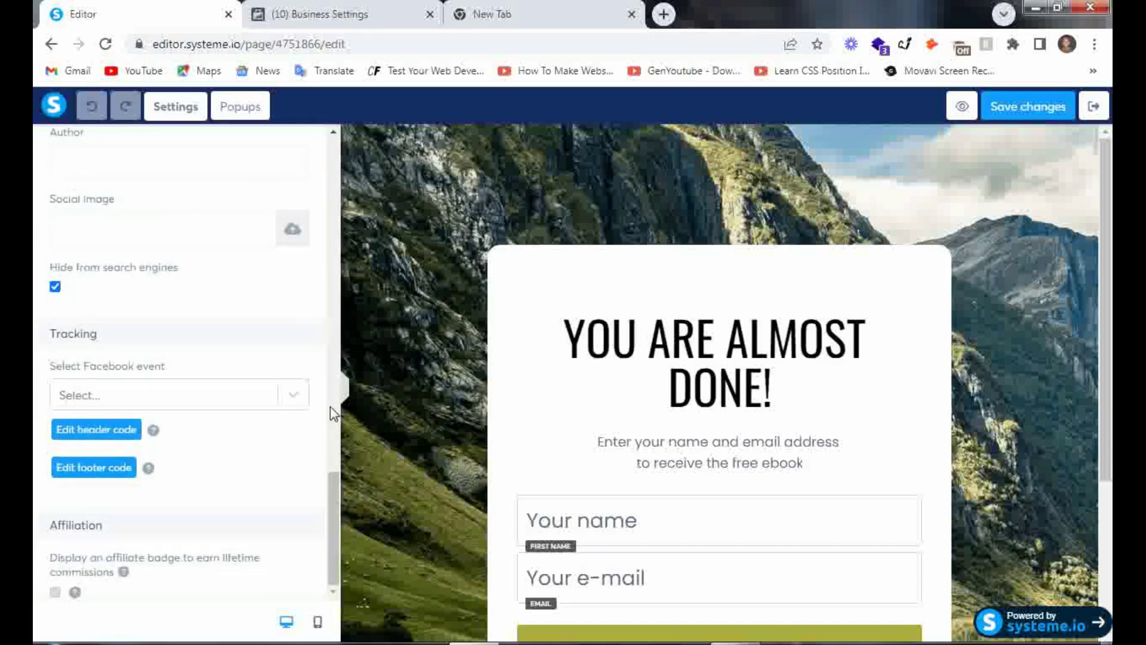
- Inspect the mountain background section's settings, then close them and scroll the page
click(400, 304)
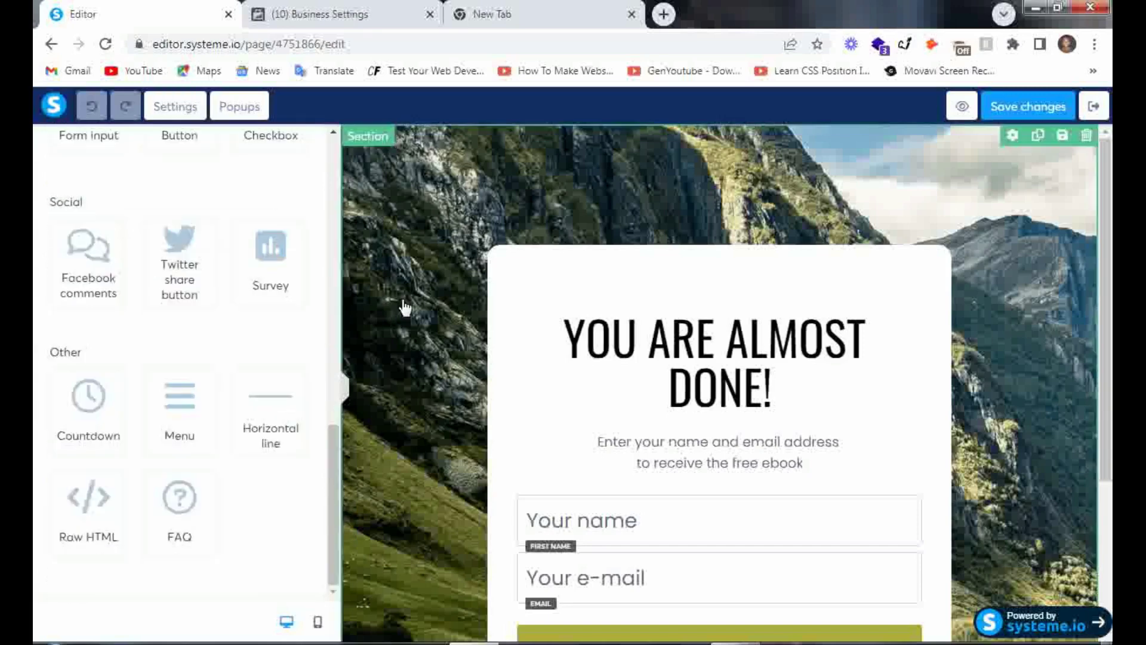
click(483, 200)
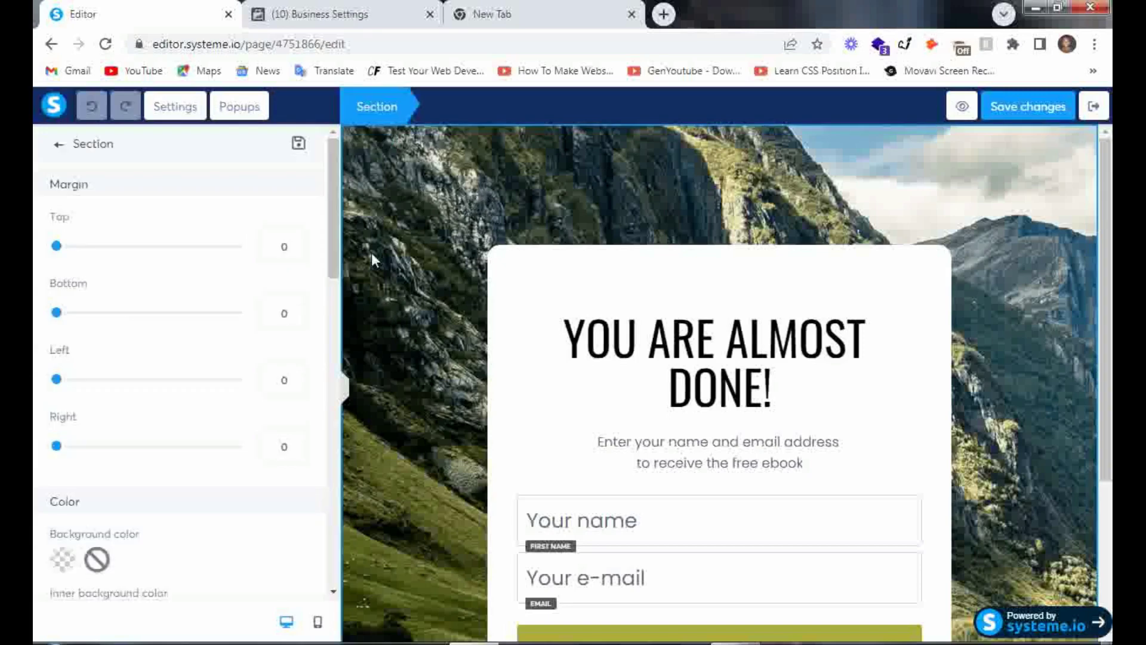
drag(337, 259, 314, 191)
click(60, 146)
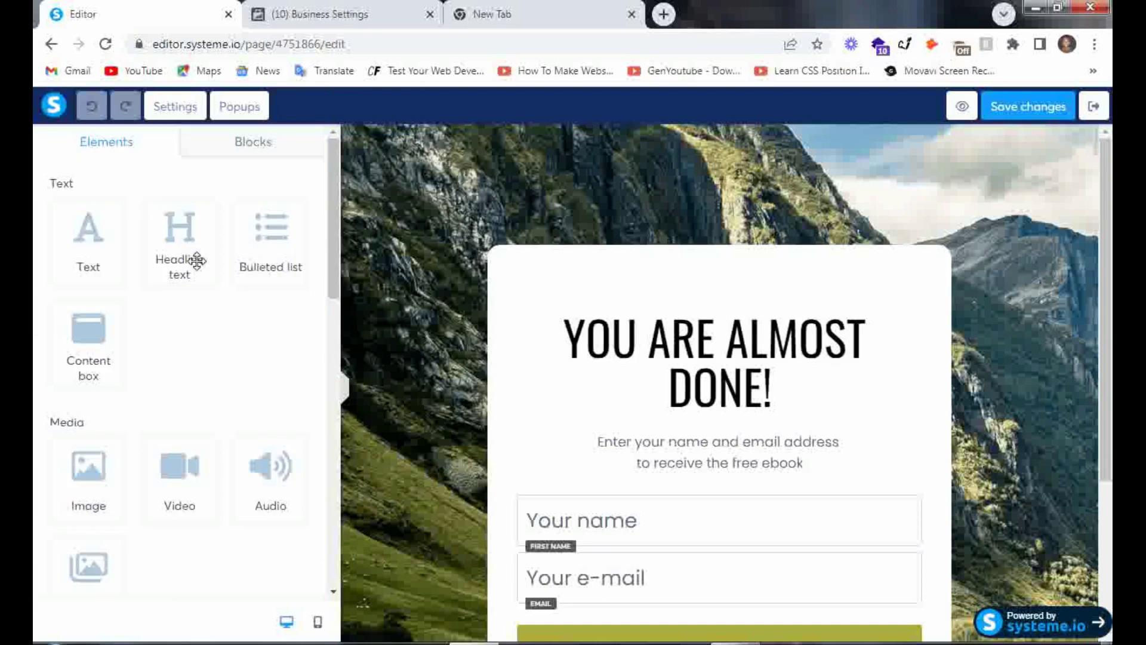
drag(334, 277, 316, 561)
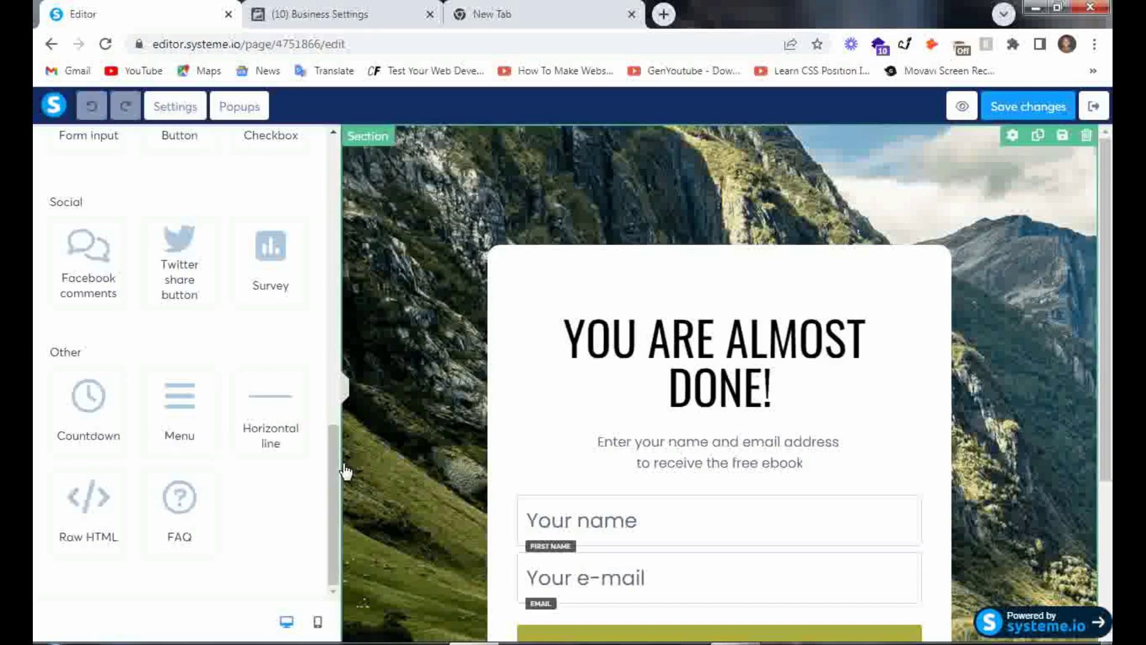
drag(331, 464, 318, 154)
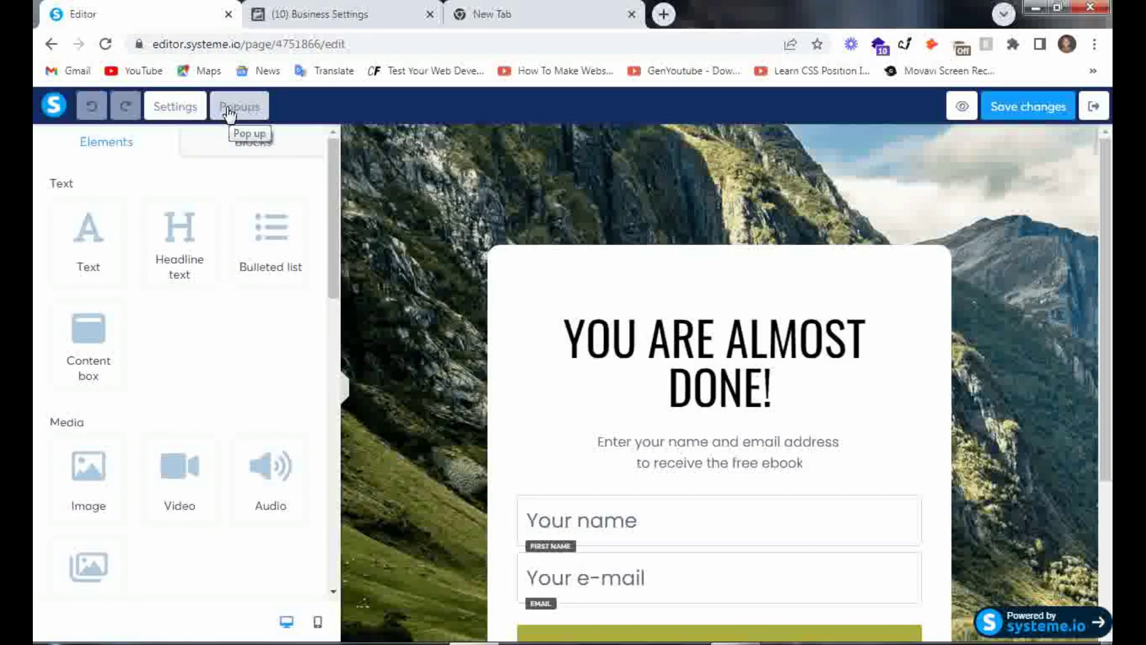
- Scroll the Squeeze page settings down to the Tracking section's header and footer code options
click(182, 112)
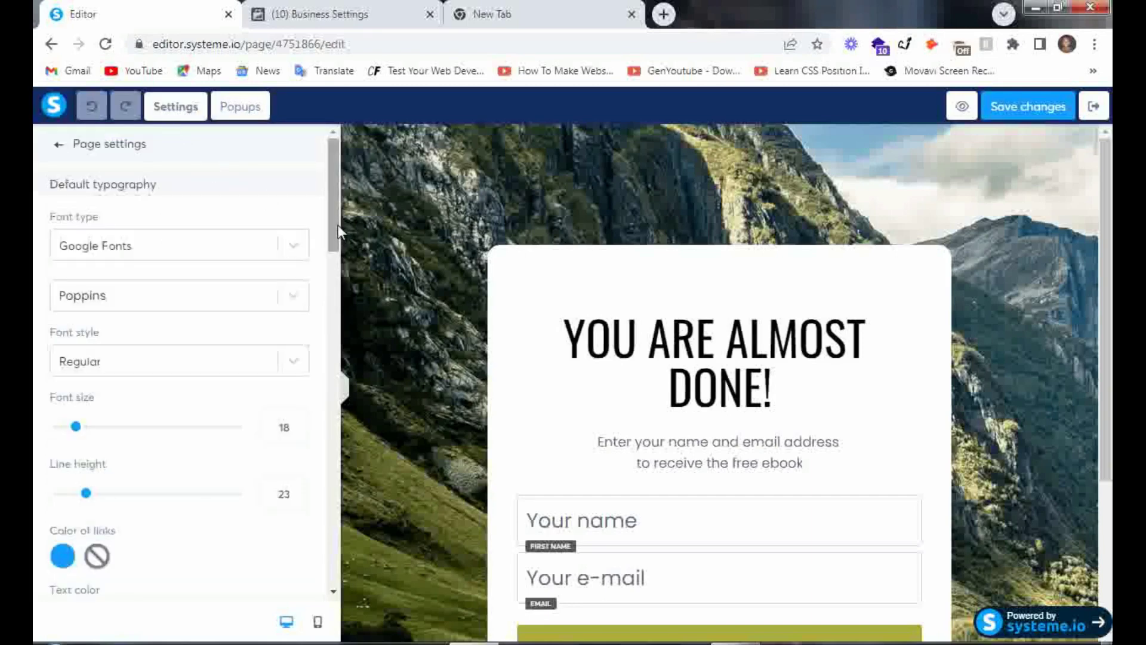
drag(338, 224, 305, 558)
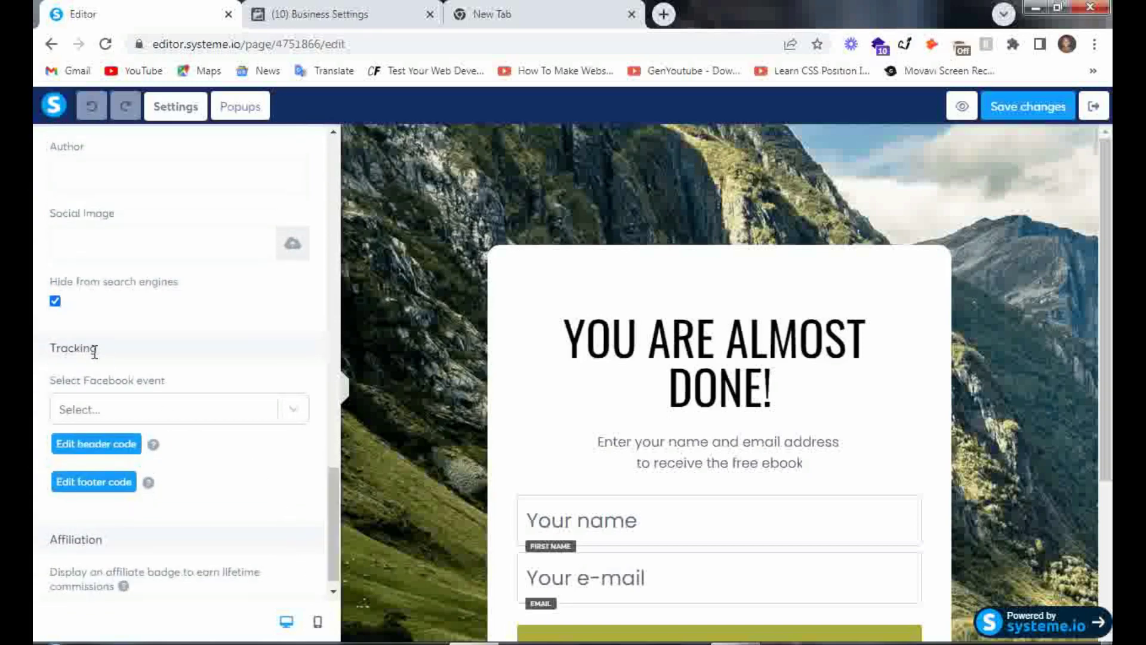
drag(99, 348, 48, 357)
click(277, 511)
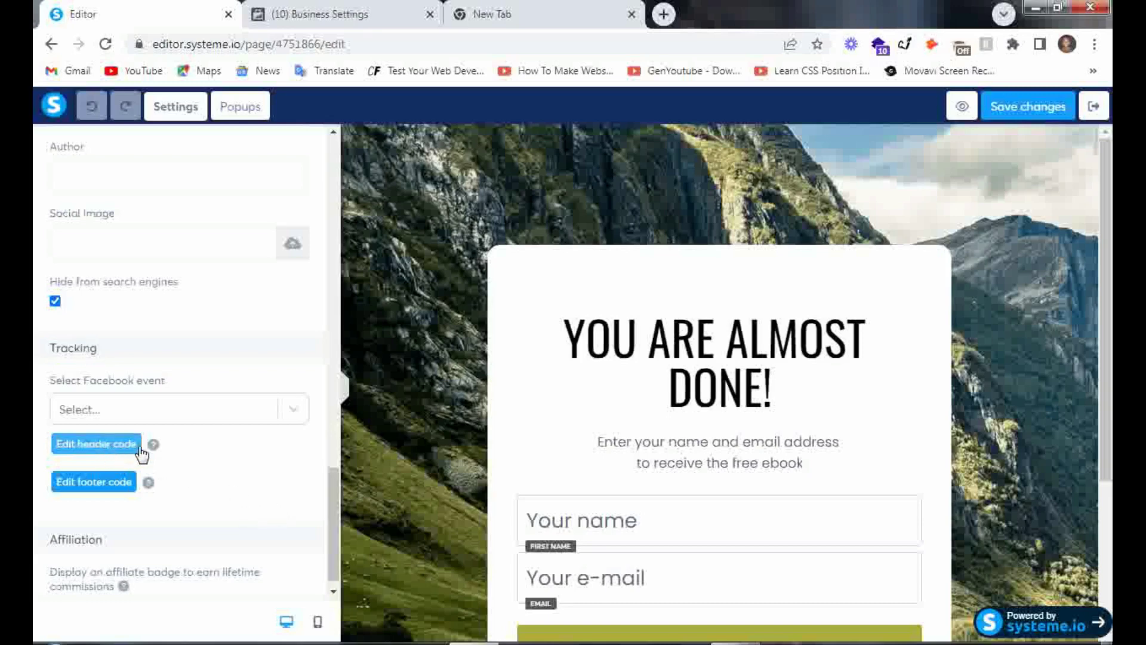
- Paste the Meta Pixel code into the Squeeze page's header code and save
click(97, 444)
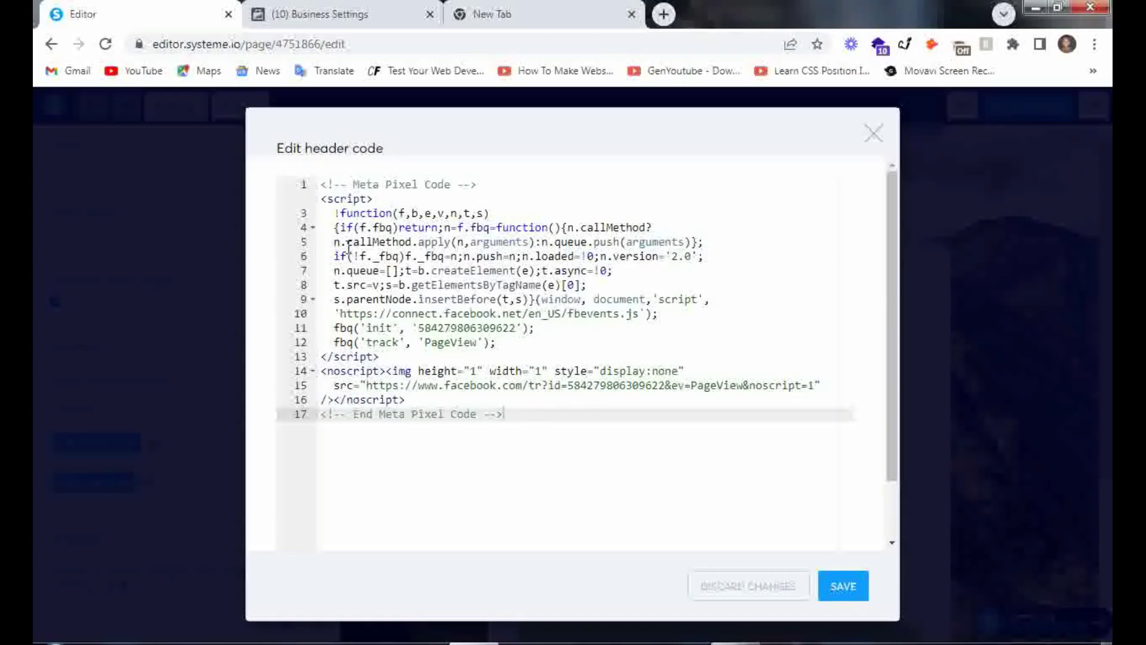
click(854, 588)
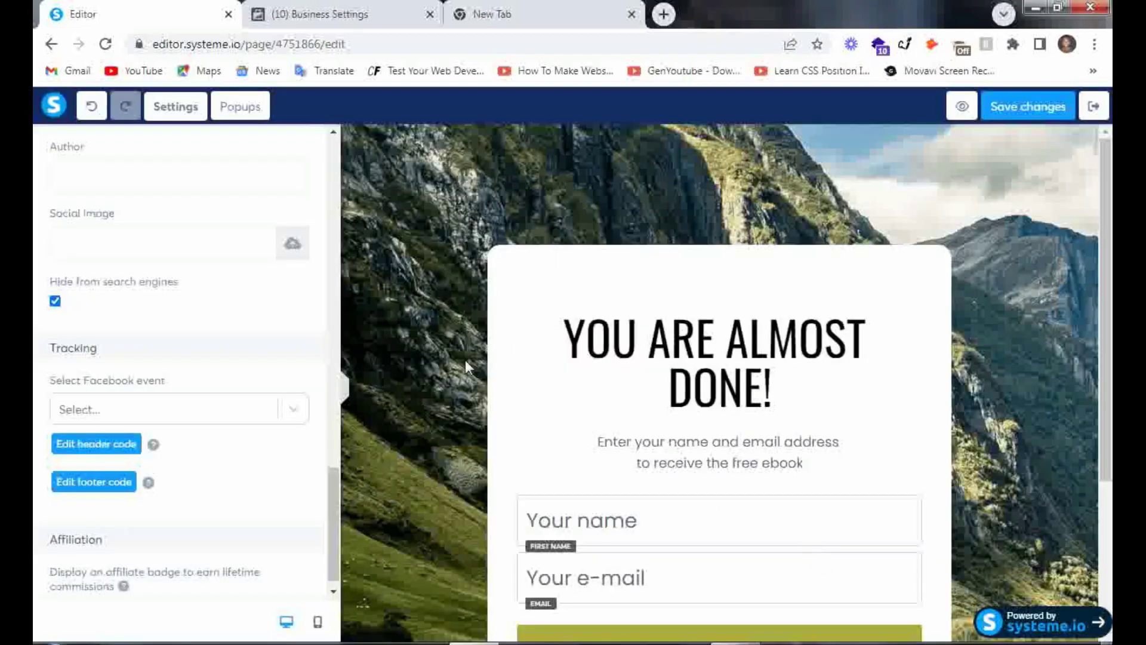
- Exit the editor and open the Lose weight funnel's Thank You / Download Page for editing
click(1100, 106)
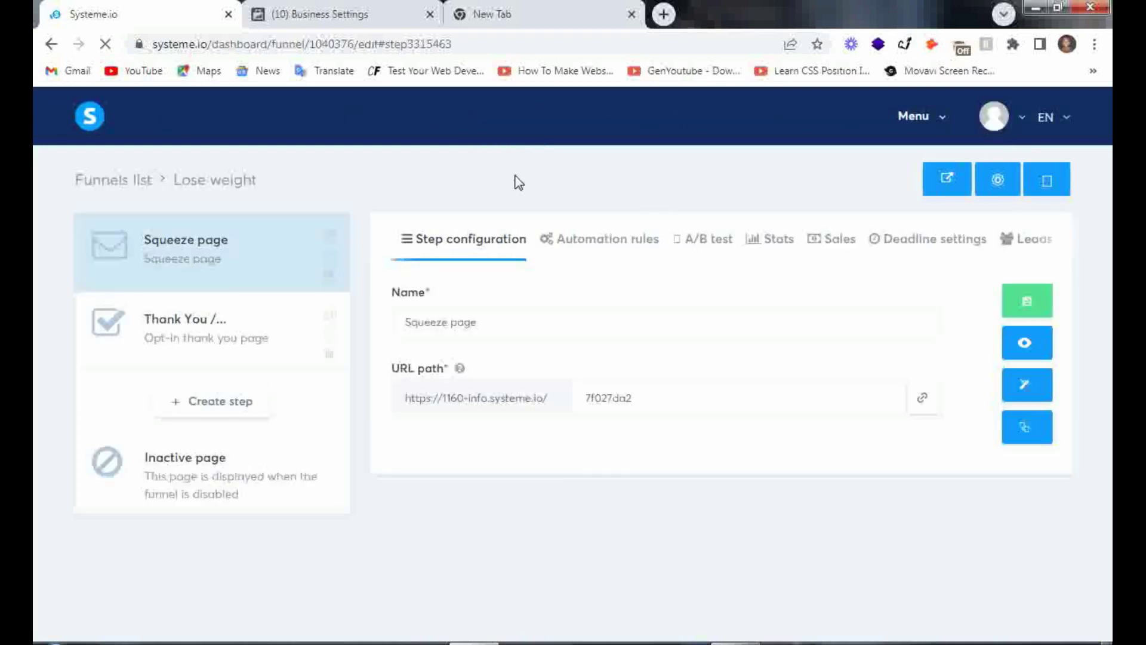
click(216, 332)
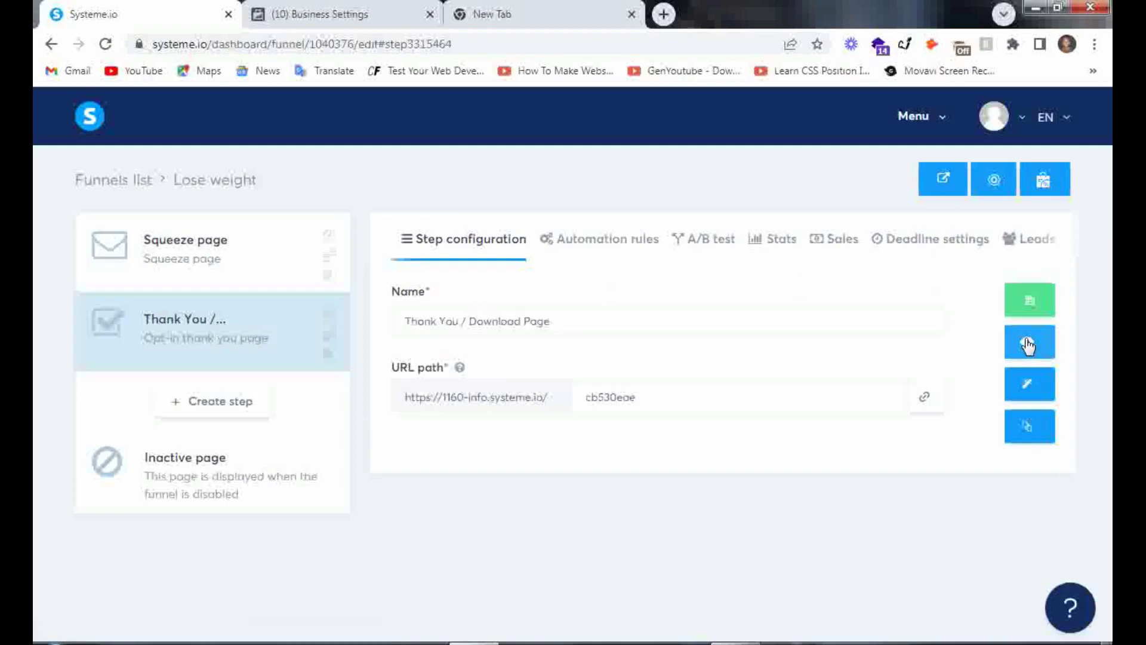
click(1034, 395)
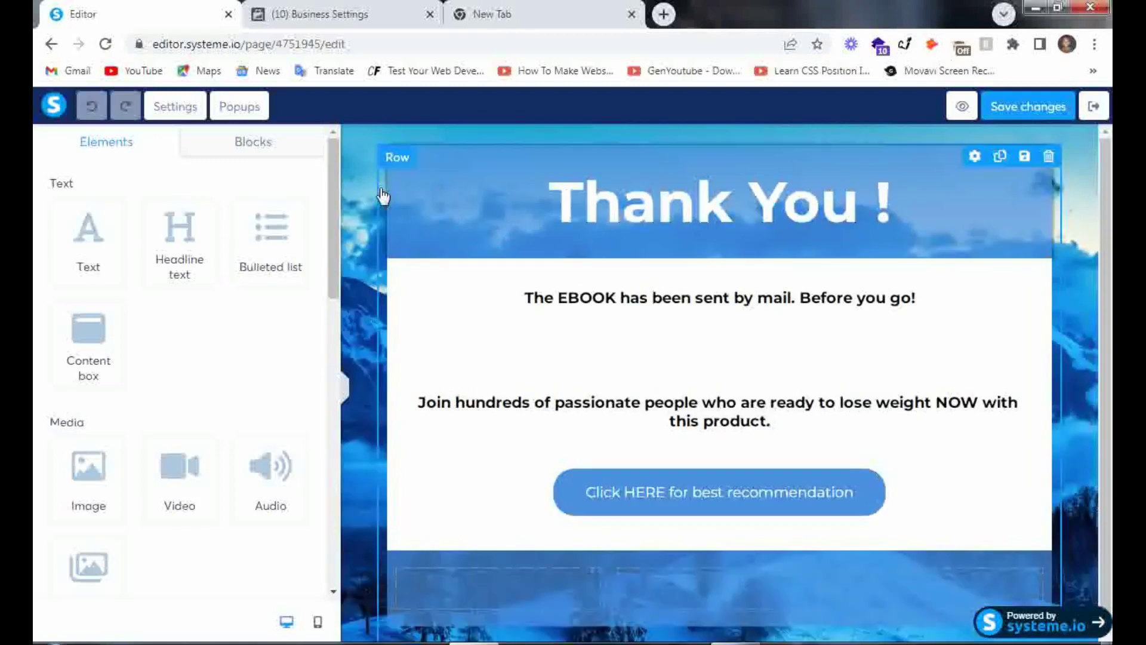
- Choose Lead as the Facebook event in the thank-you page's Tracking settings, then edit header code
click(179, 115)
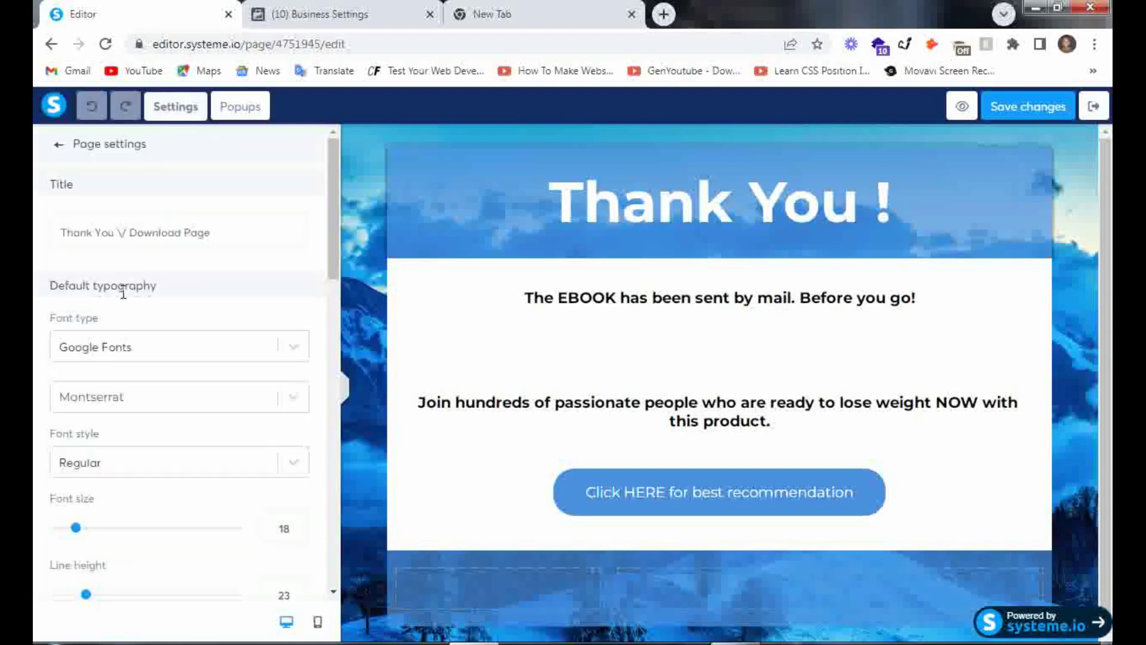
scroll(123, 307, down, 5)
scroll(127, 309, down, 10)
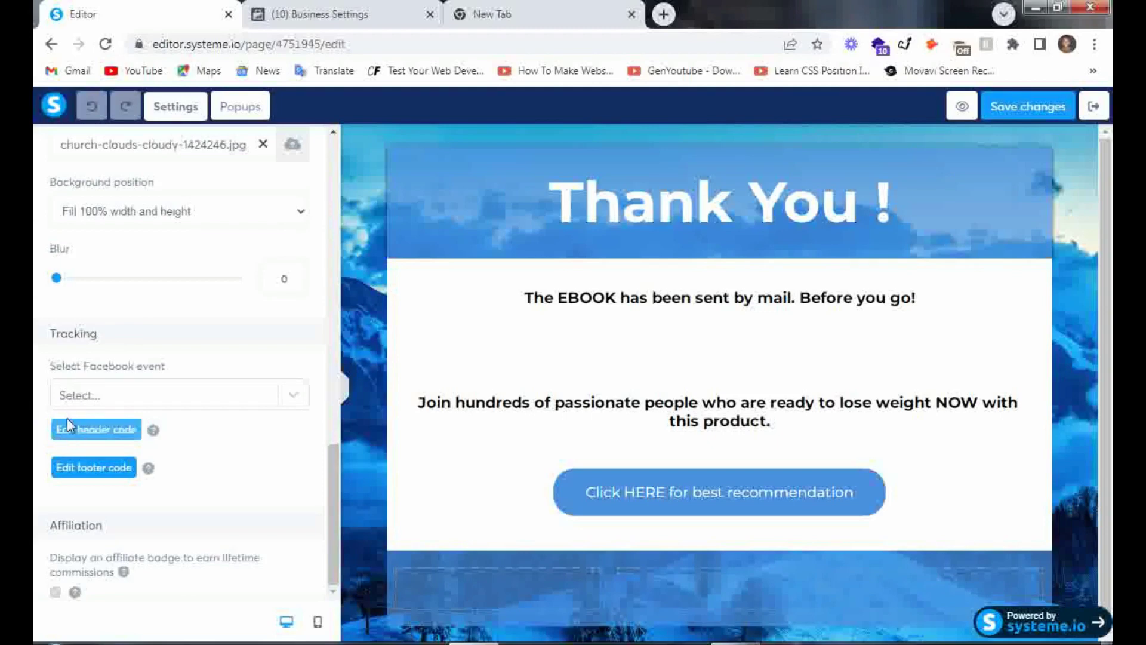
click(97, 399)
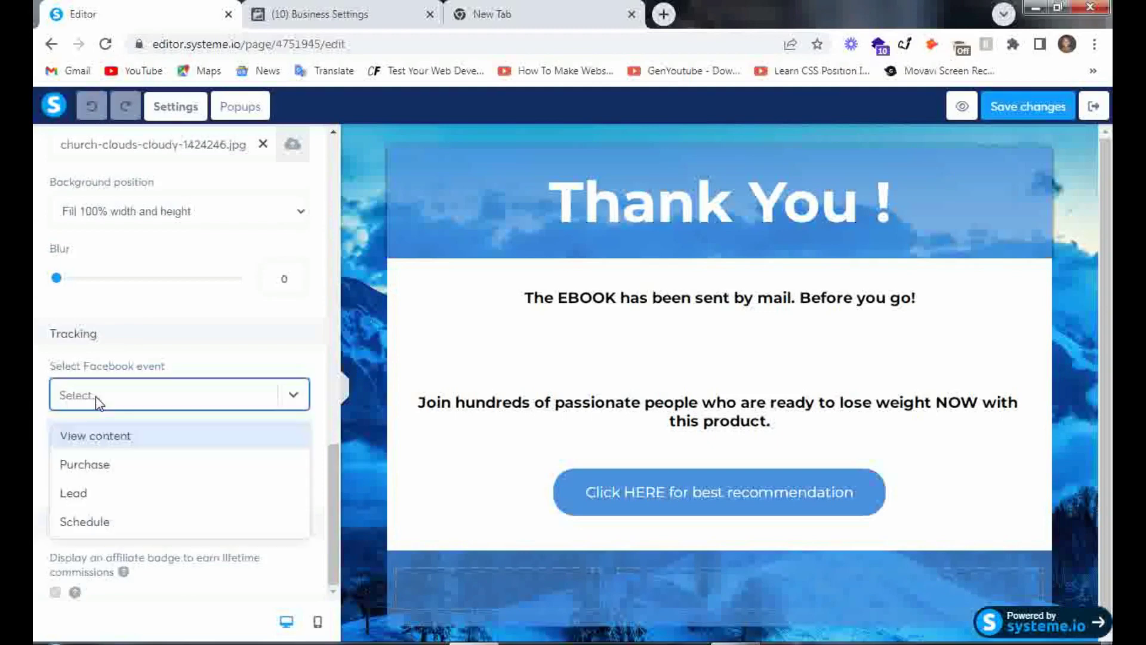
click(104, 492)
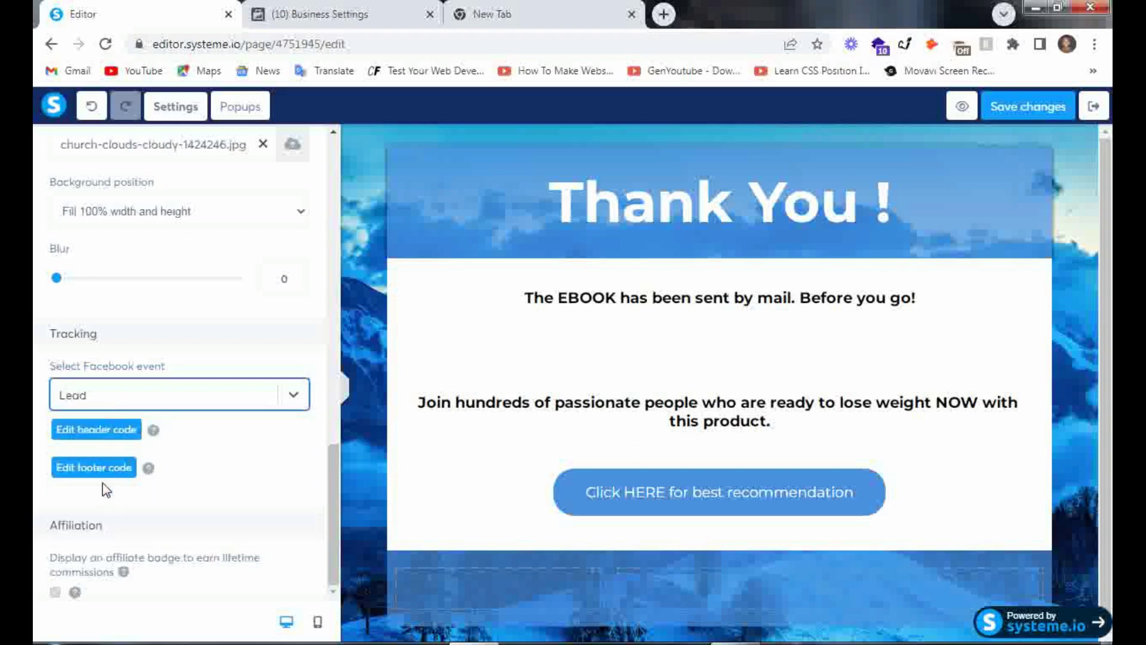
click(76, 430)
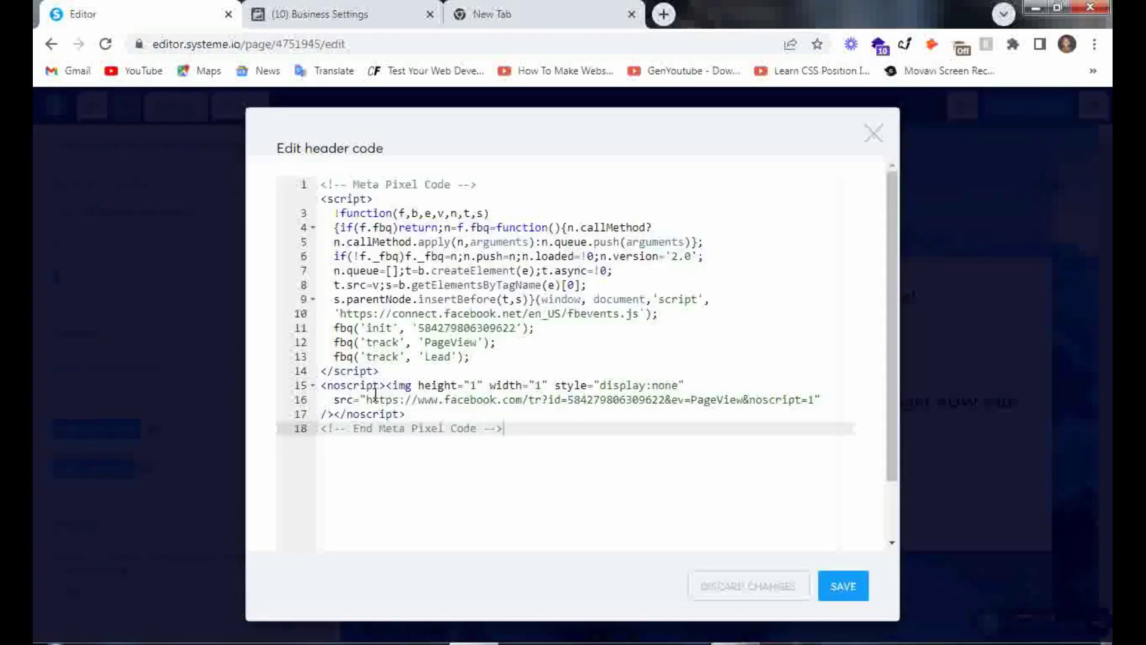
- Check the fbq('track', 'Lead') line on line 13 and save the header code
click(476, 360)
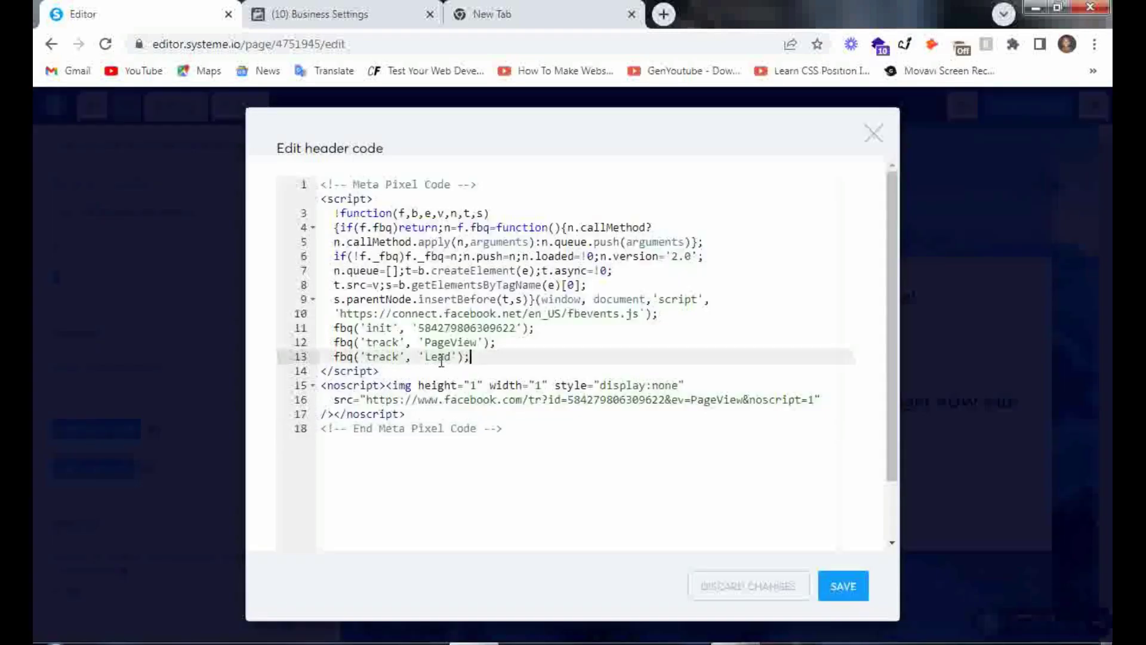
shift+click(321, 360)
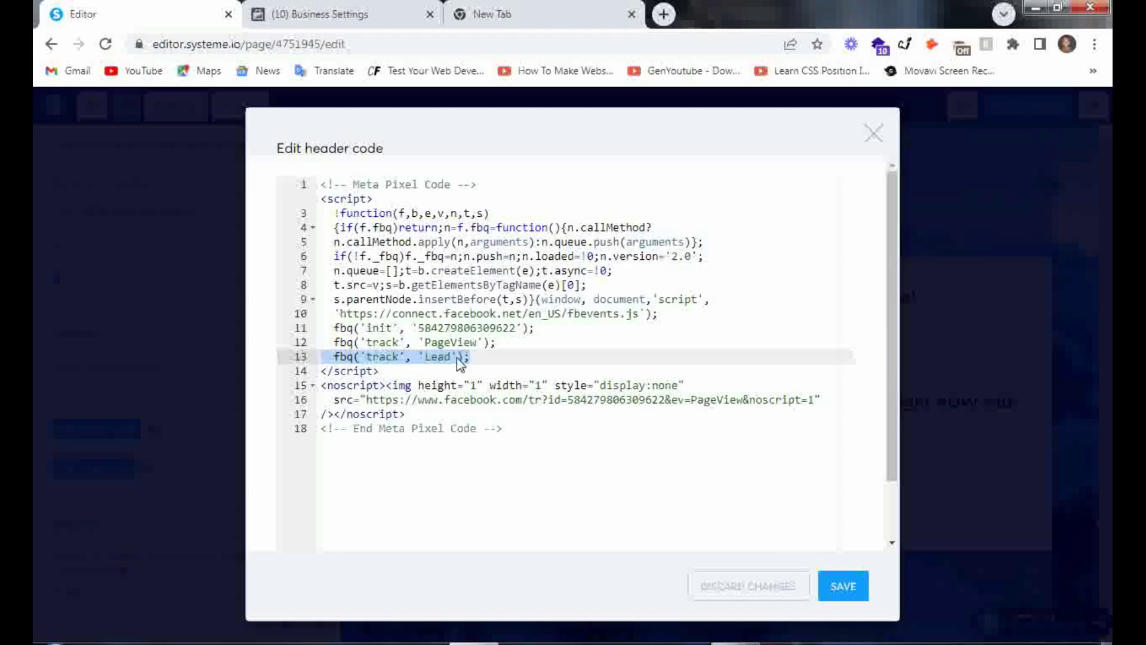
click(459, 490)
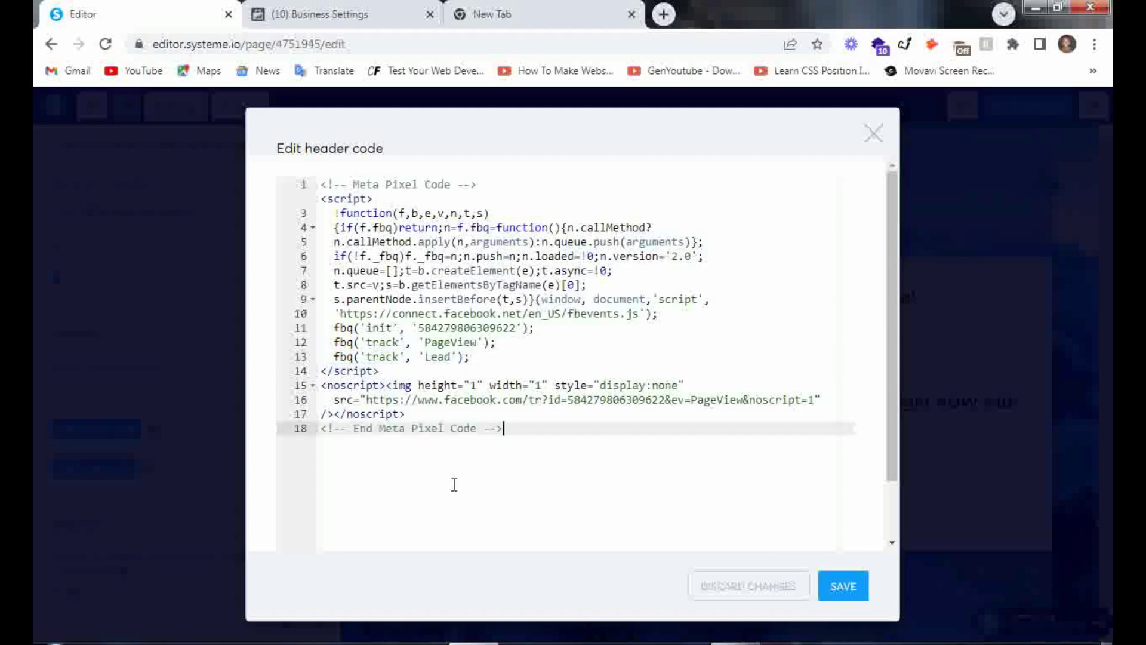
click(831, 588)
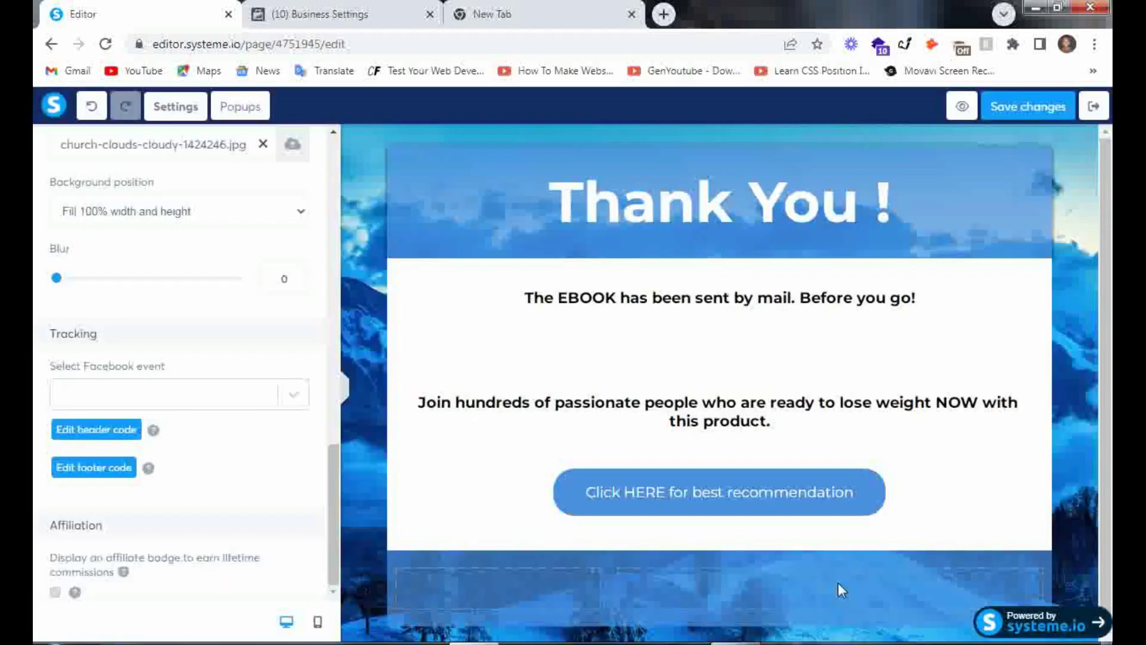
- Save the thank-you page, exit to the funnel, and return to the Meta Business Settings tab
click(1008, 115)
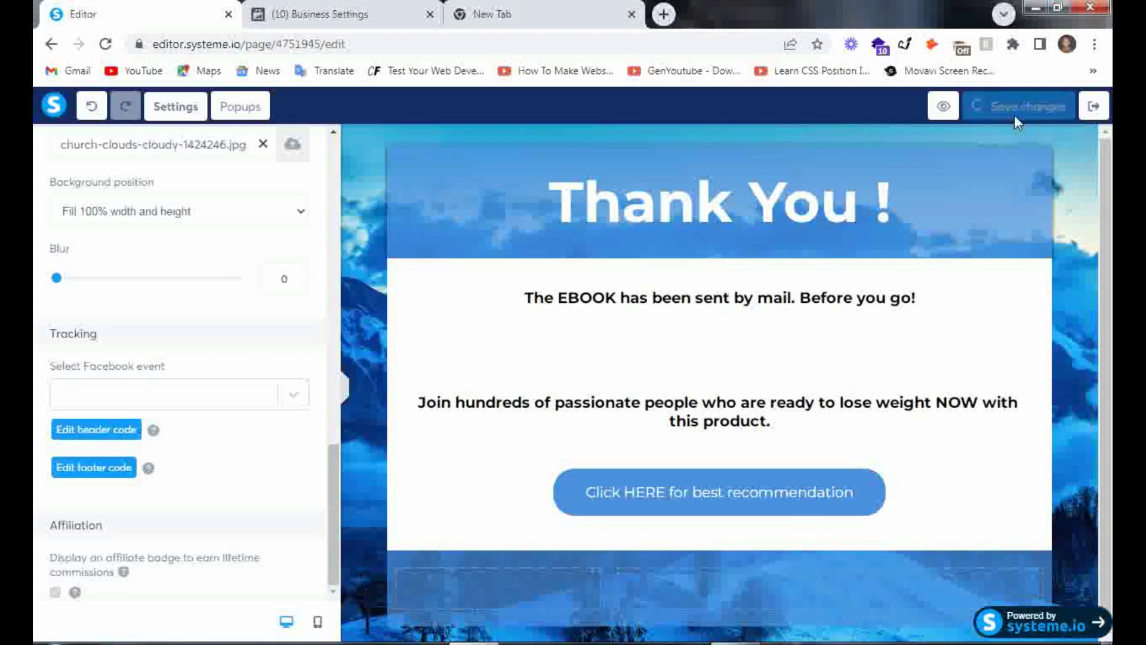
click(1095, 108)
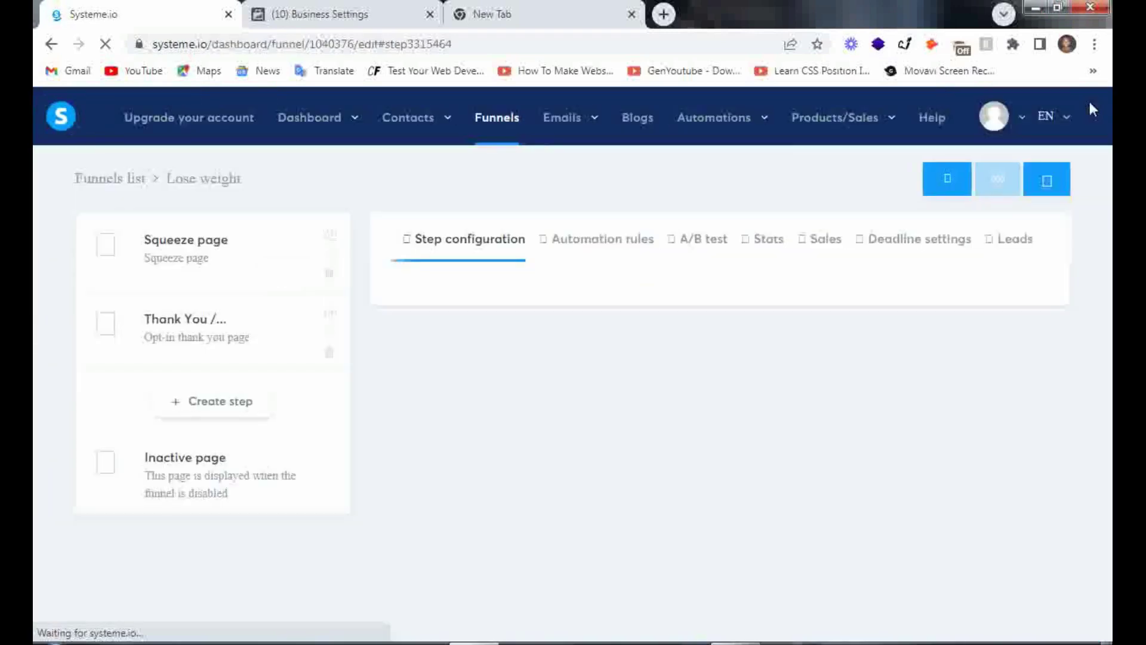
click(297, 16)
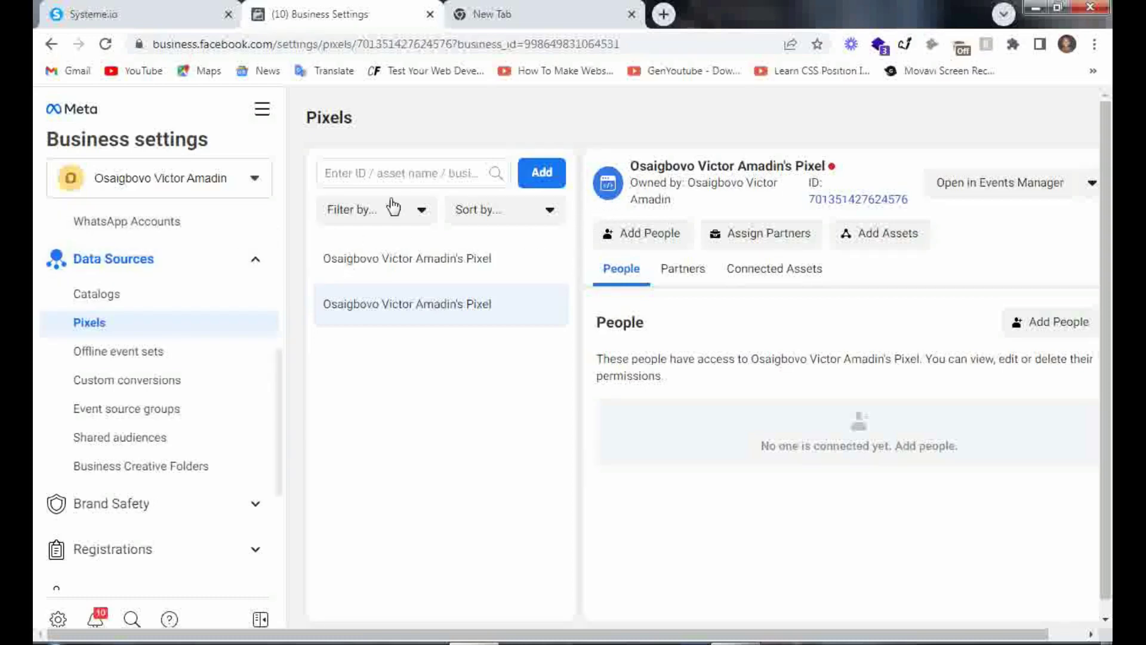
- Browse Event source groups, then compare the first and second pixels' details on Pixels
scroll(395, 213, down, 1)
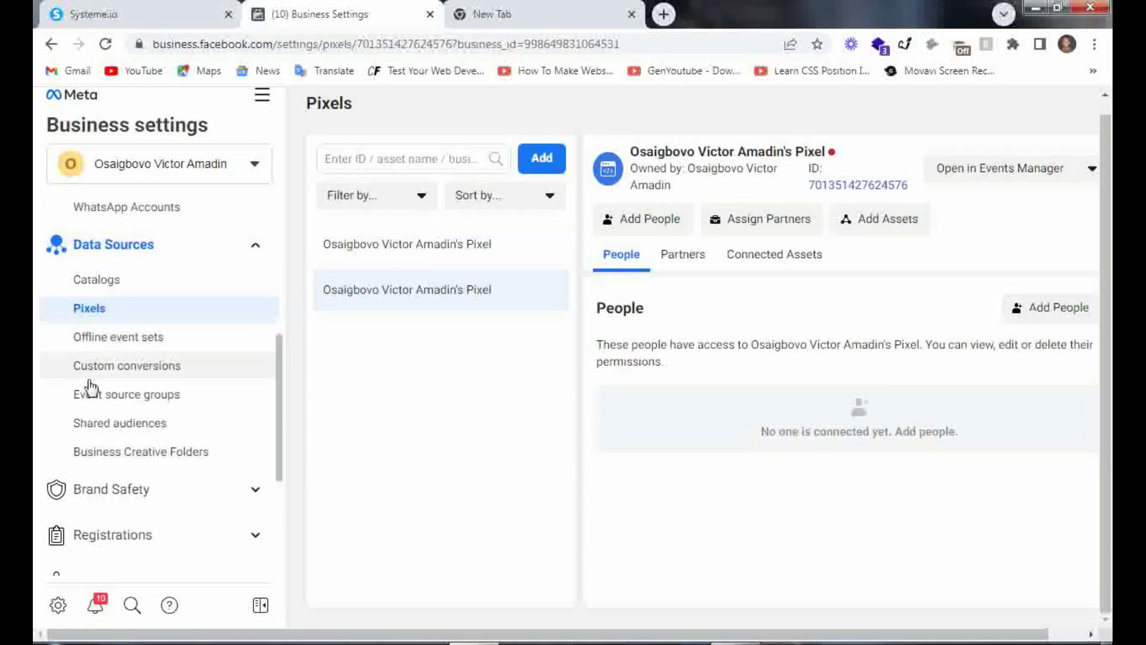
click(109, 395)
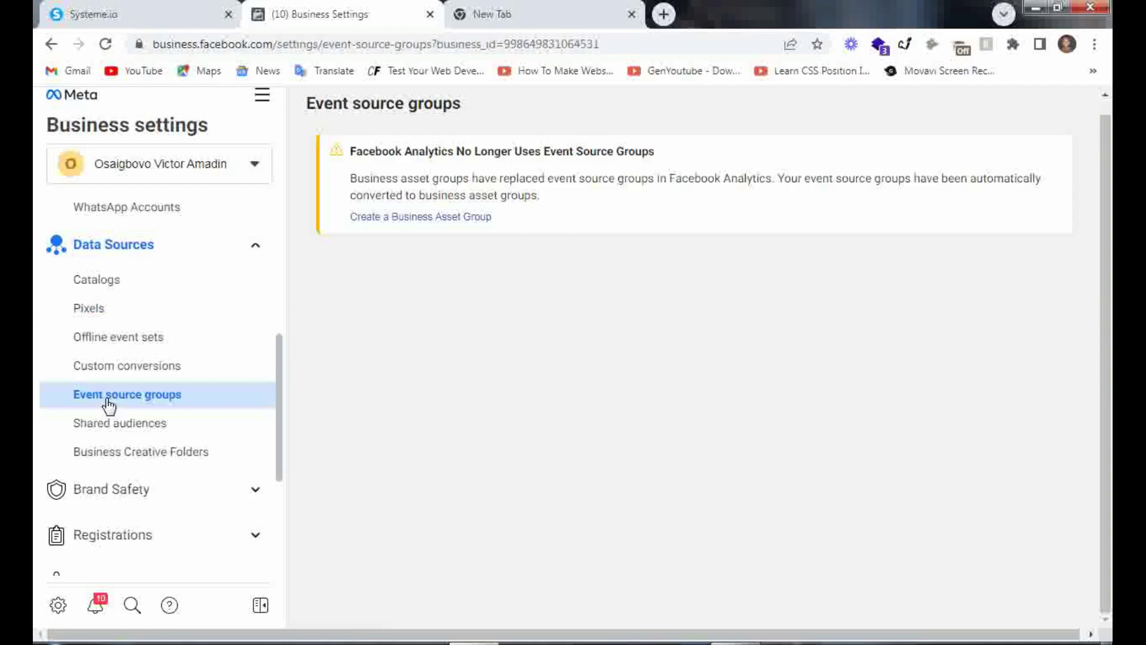
click(115, 317)
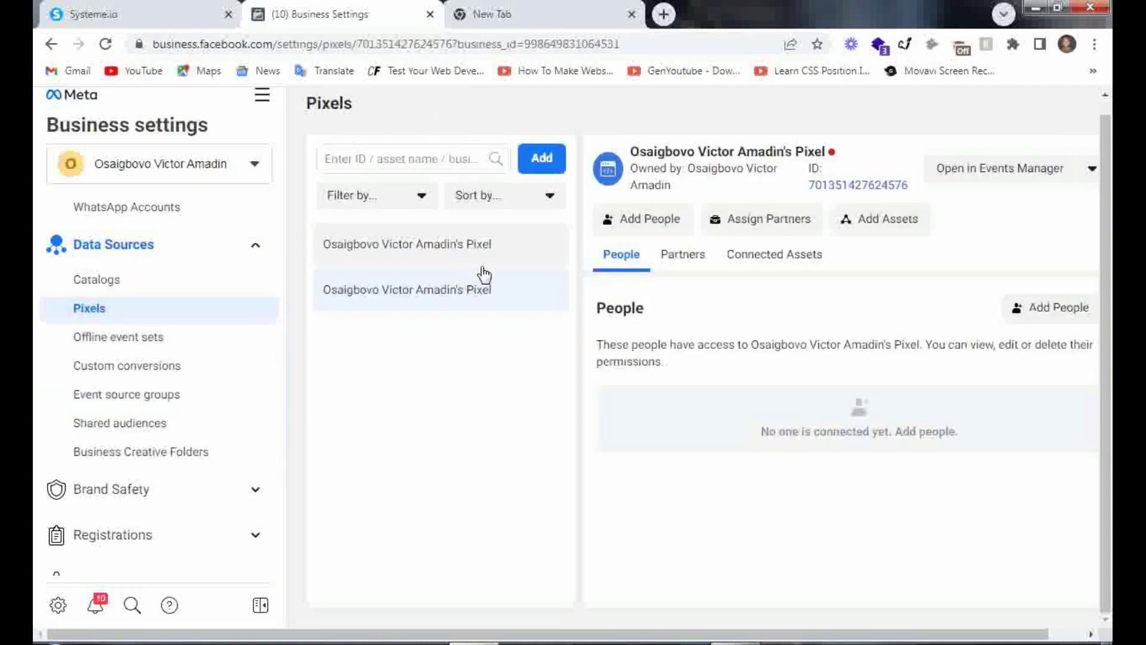
click(488, 244)
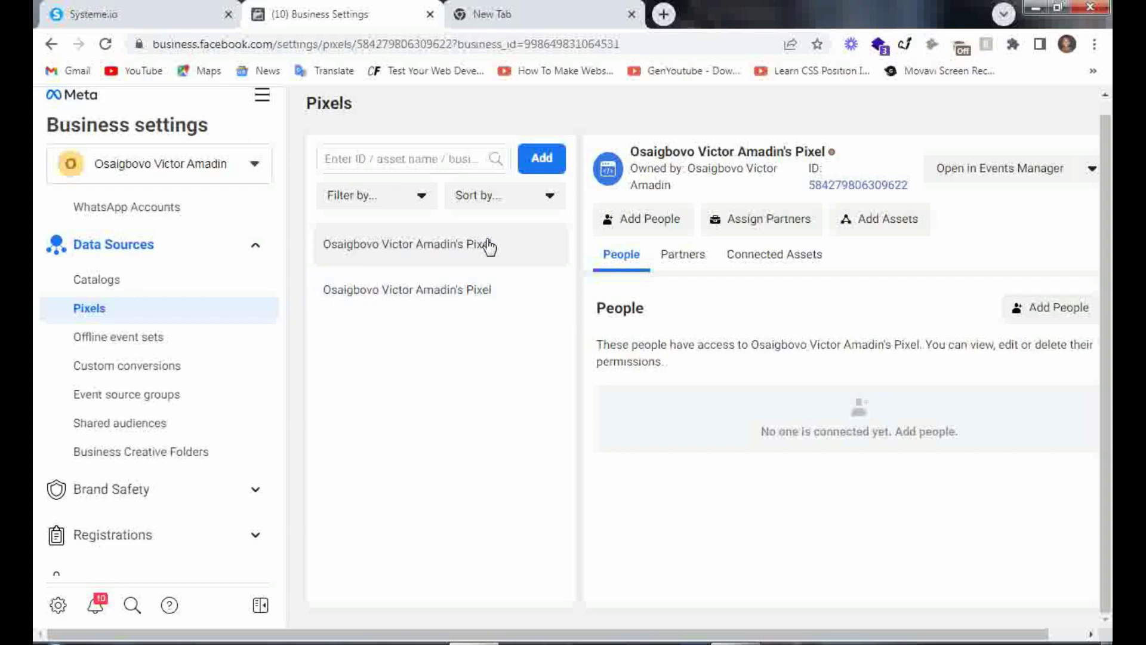
click(490, 285)
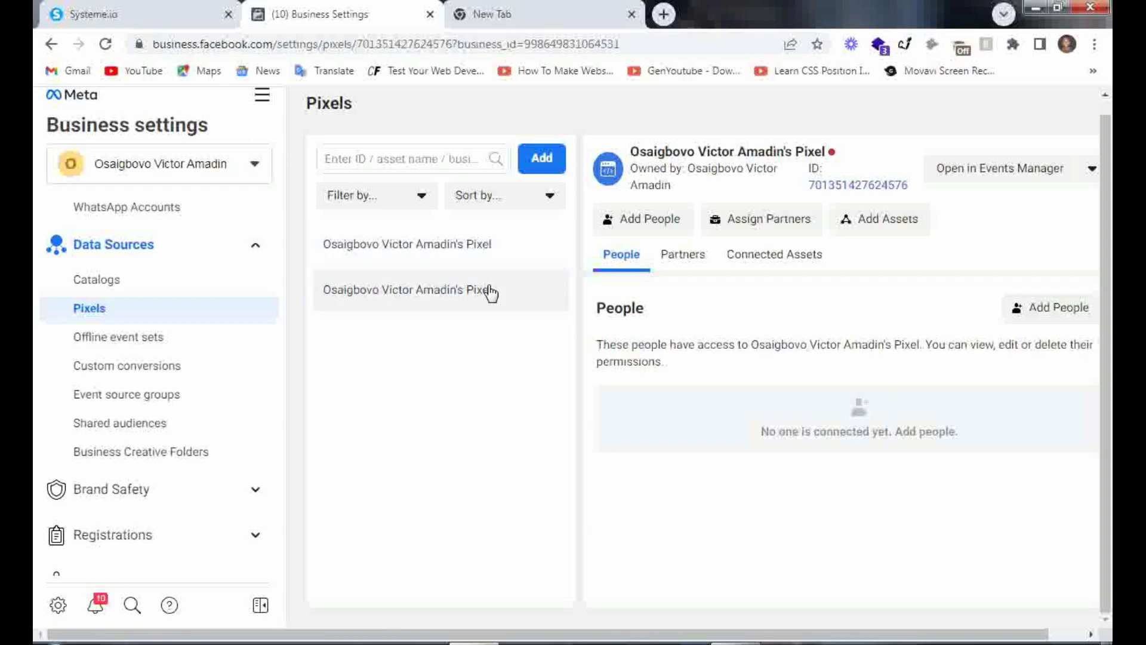
click(486, 263)
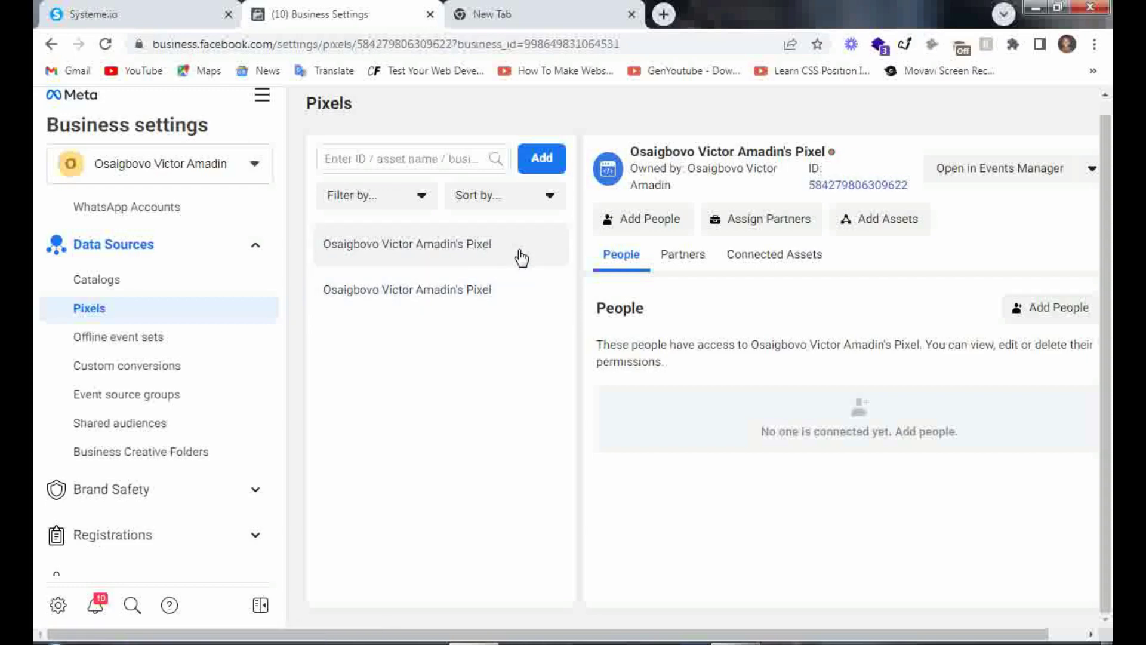
right_click(518, 250)
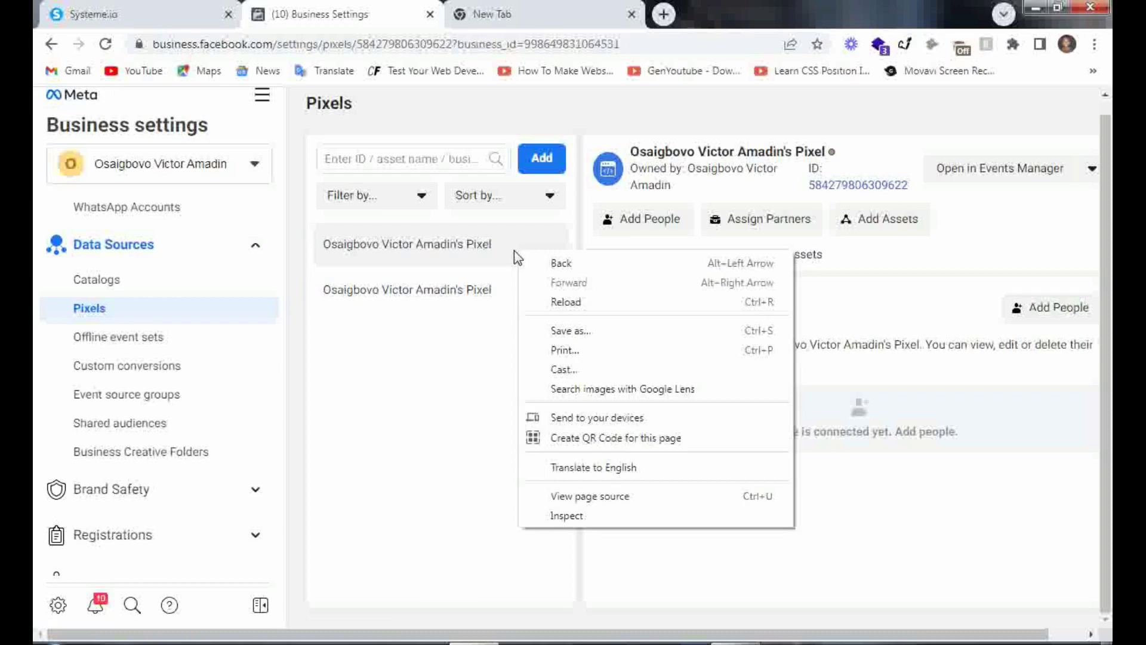
click(508, 250)
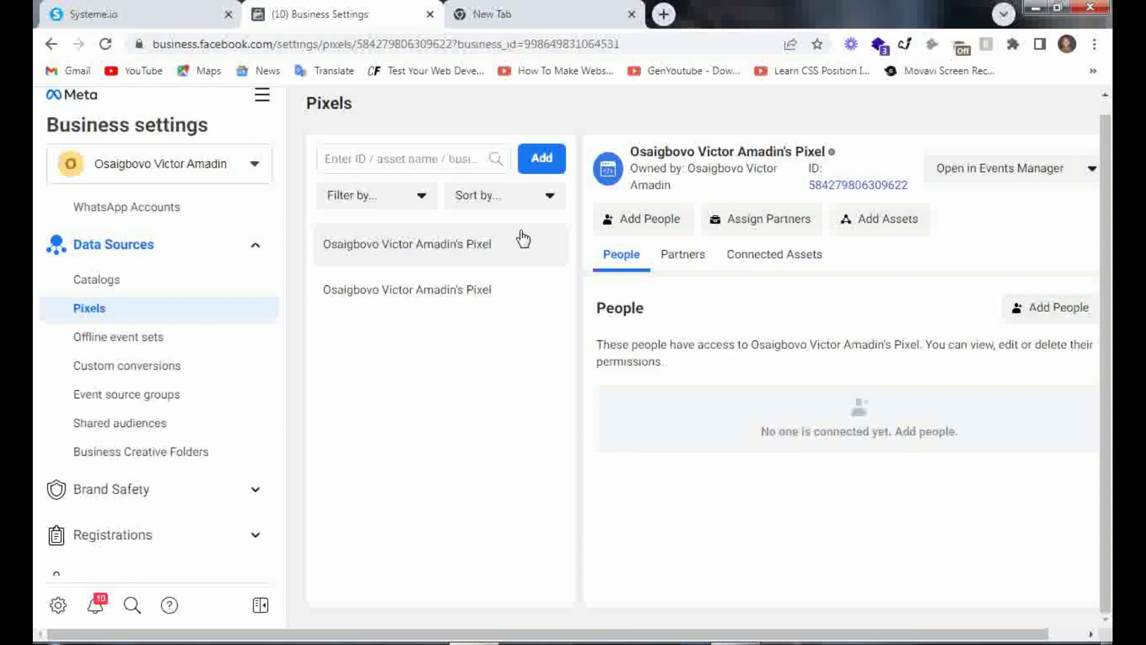
right_click(520, 245)
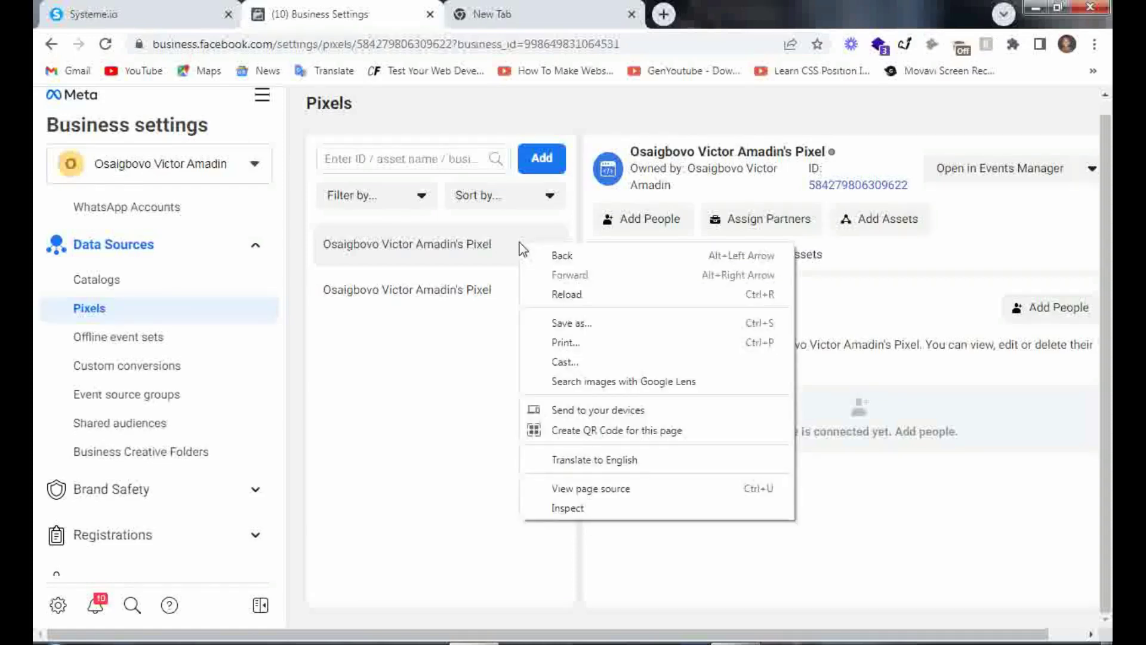
click(519, 249)
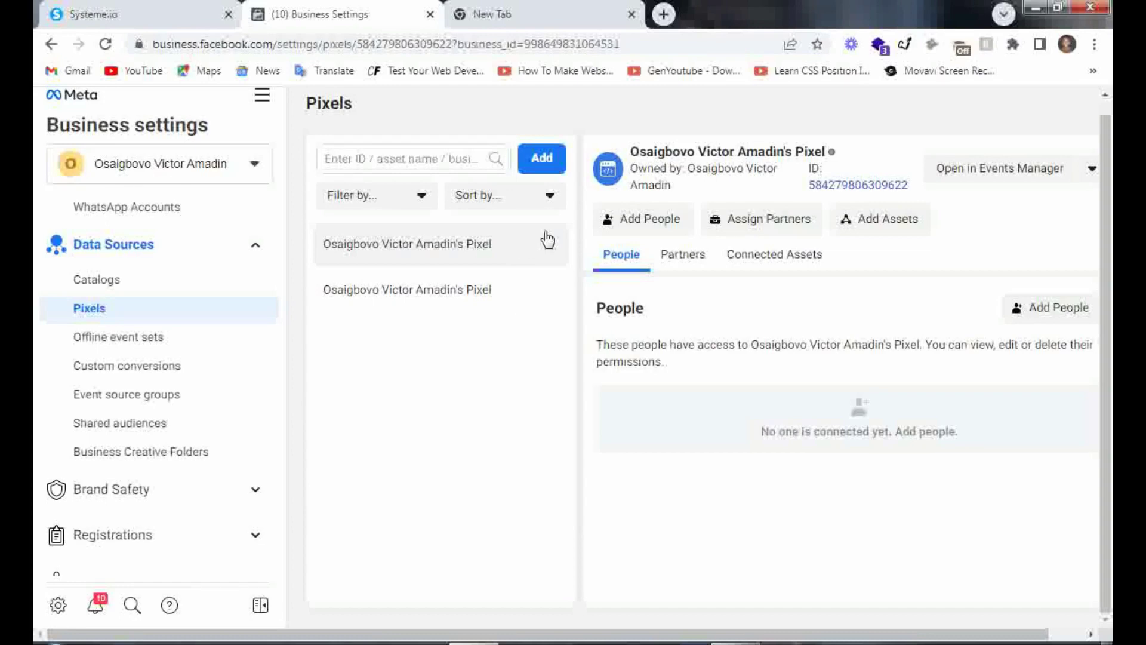
- Check the second pixel's Connected Assets and Partners tabs, finding none connected
click(1094, 171)
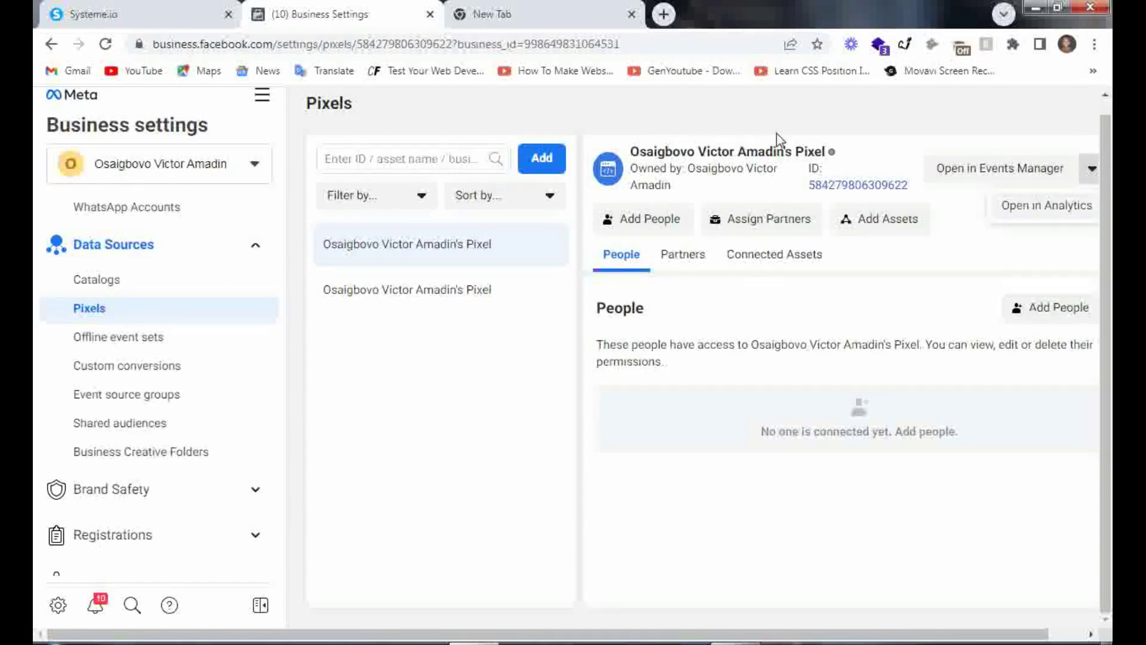
mouse_move(830, 151)
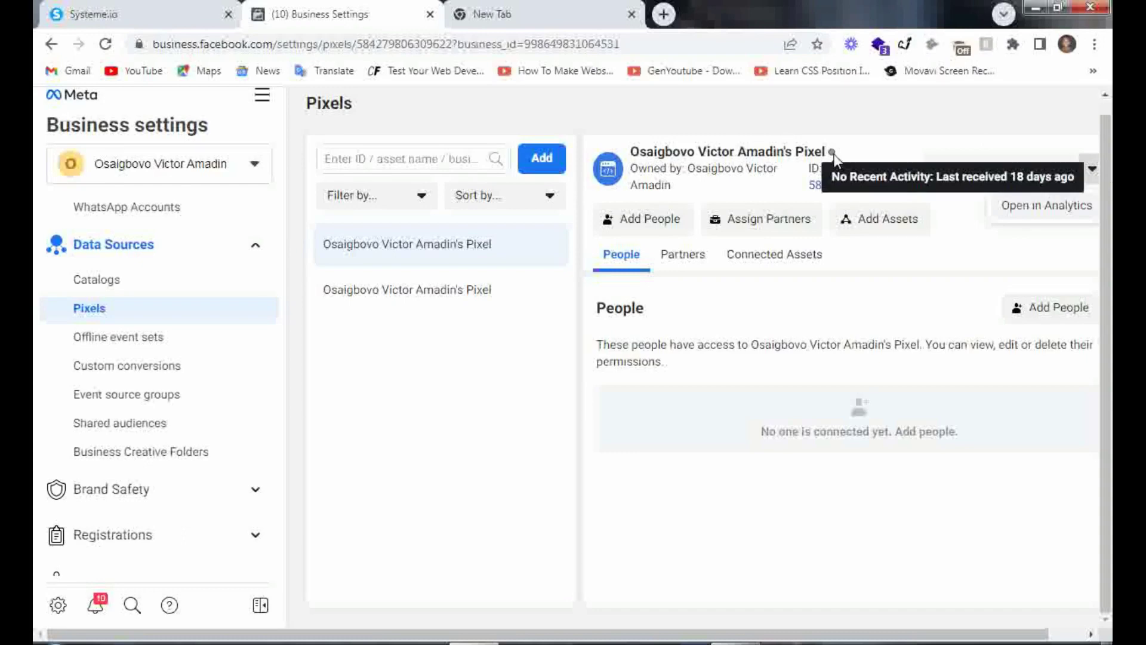
click(431, 294)
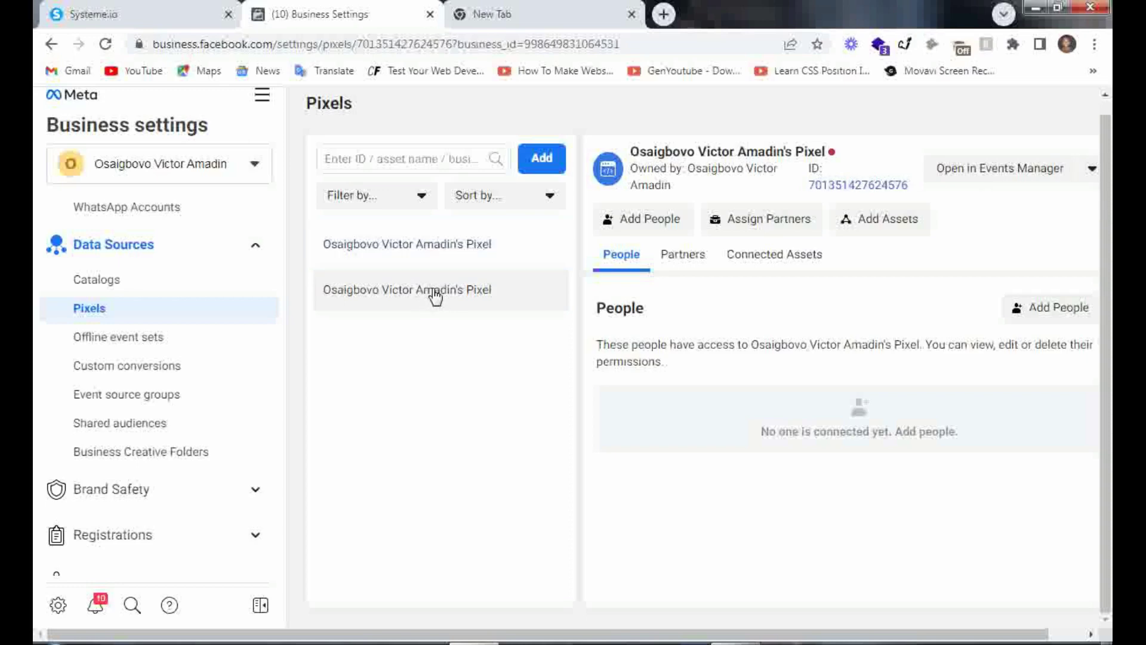
mouse_move(831, 156)
click(783, 255)
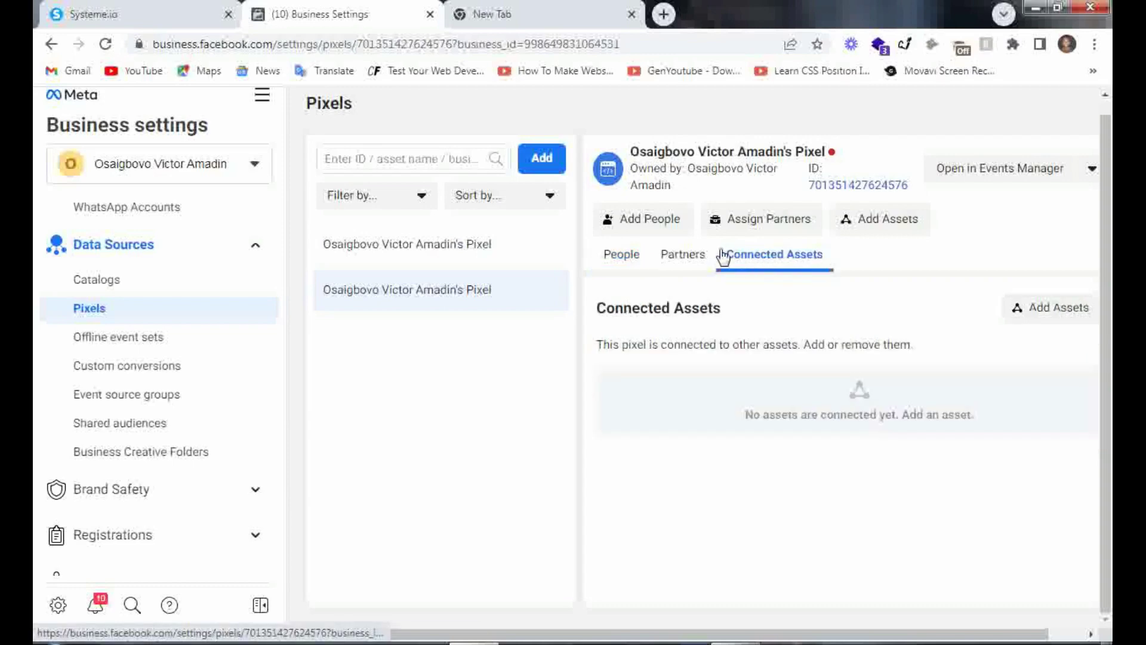
click(700, 259)
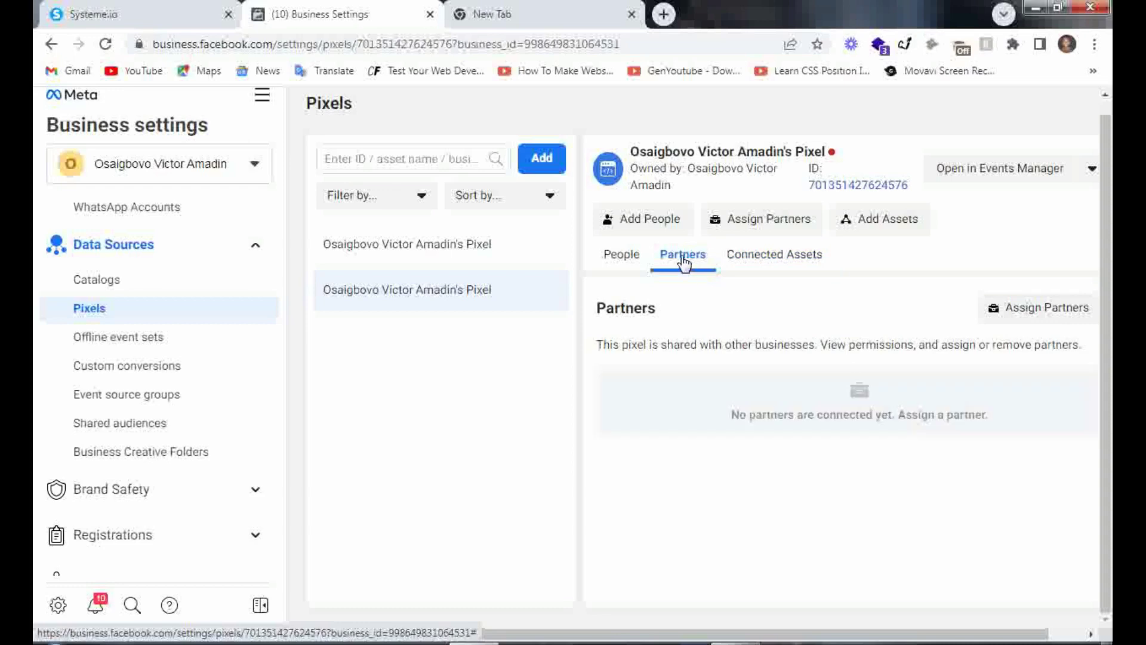